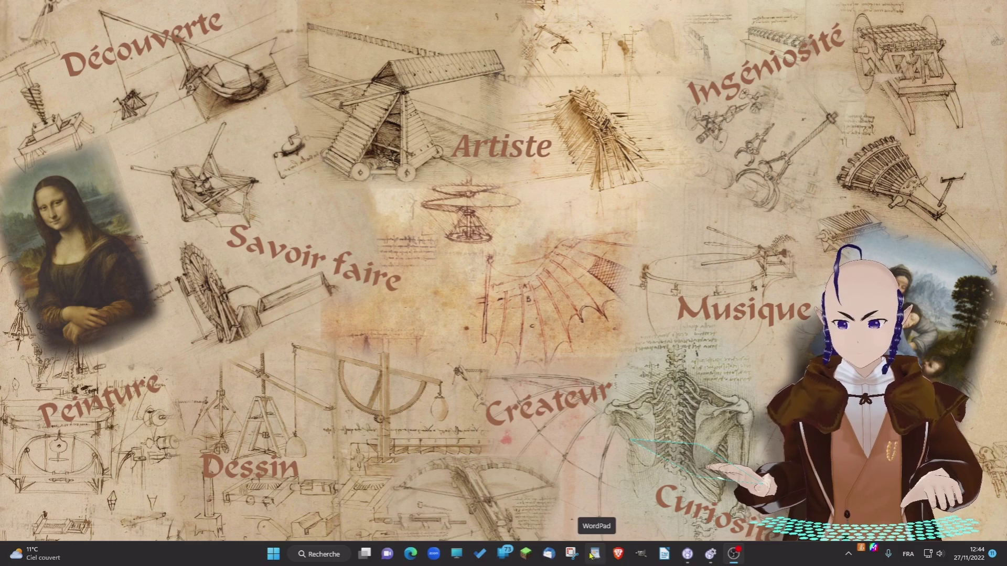
# Open WordPad, make its window slightly wider and shorter, and shift it up and to the left on the desktop.
pyautogui.click(596, 554)
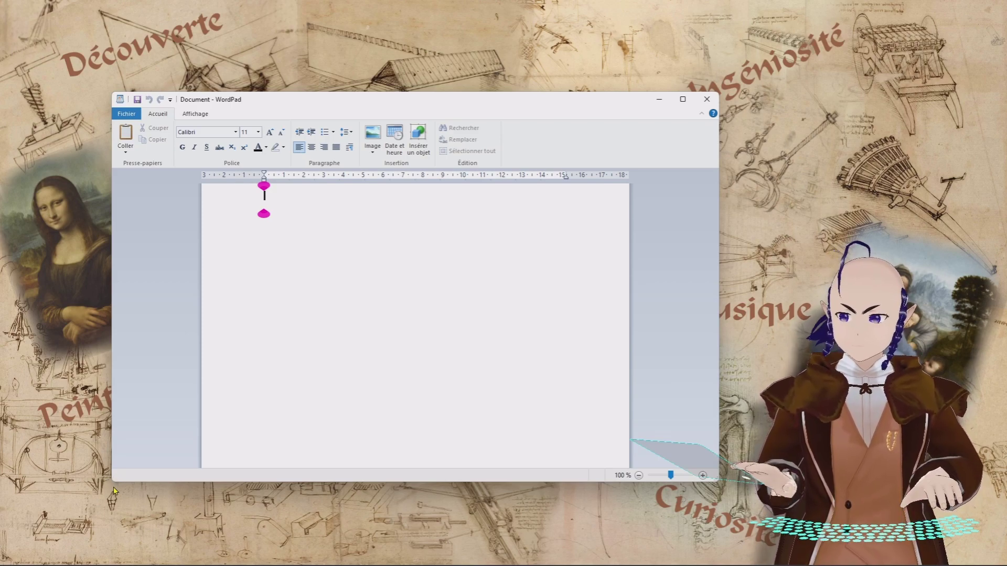
pyautogui.moveTo(115, 481); pyautogui.dragTo(99, 447)
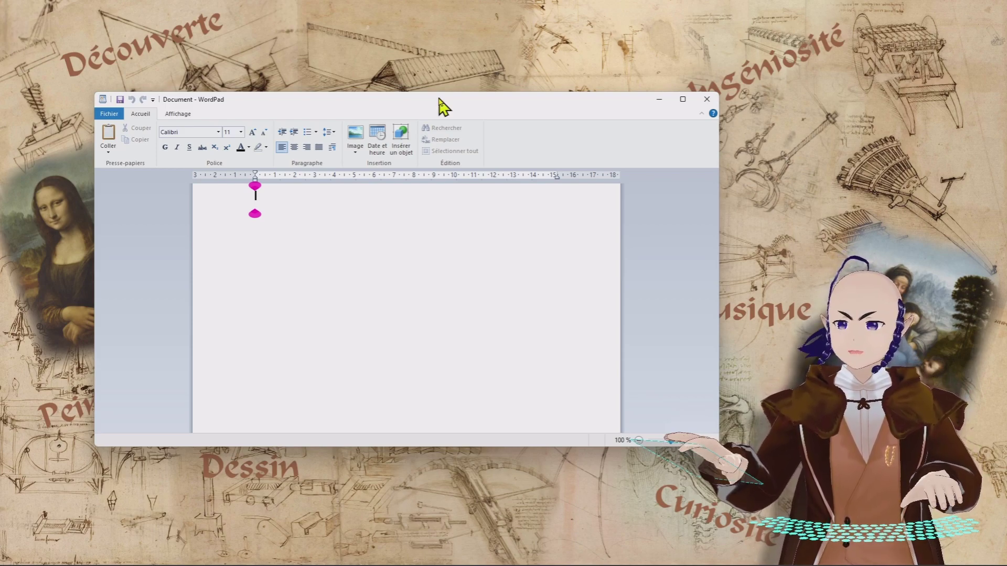
pyautogui.moveTo(439, 100); pyautogui.dragTo(420, 94)
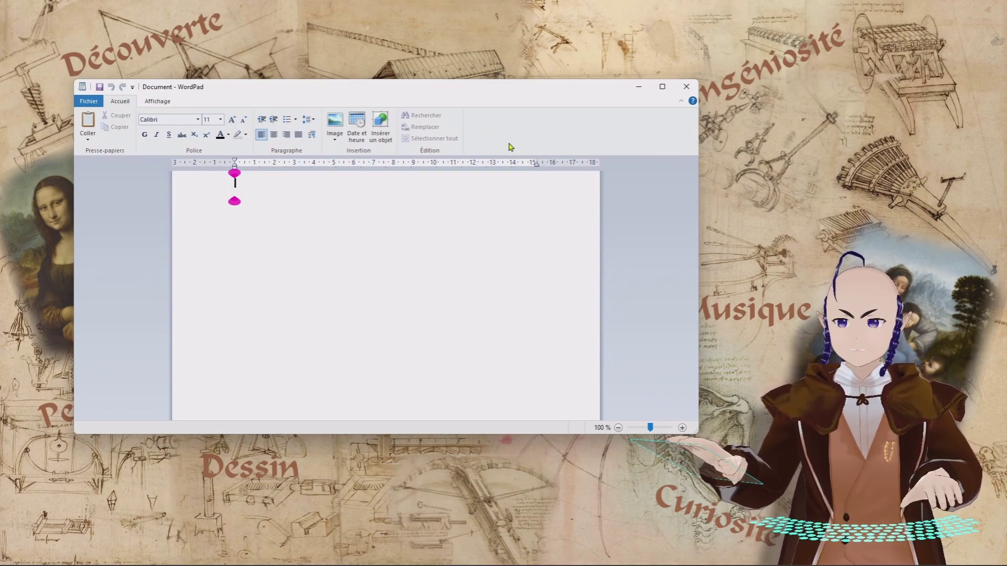
# Close the WordPad window and launch WordPad again.
pyautogui.click(687, 88)
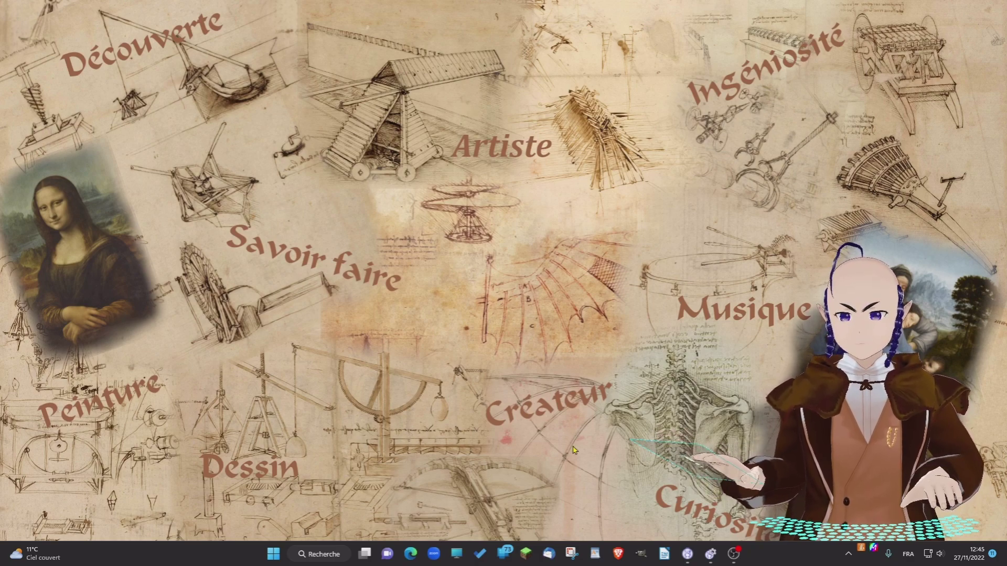
pyautogui.click(595, 554)
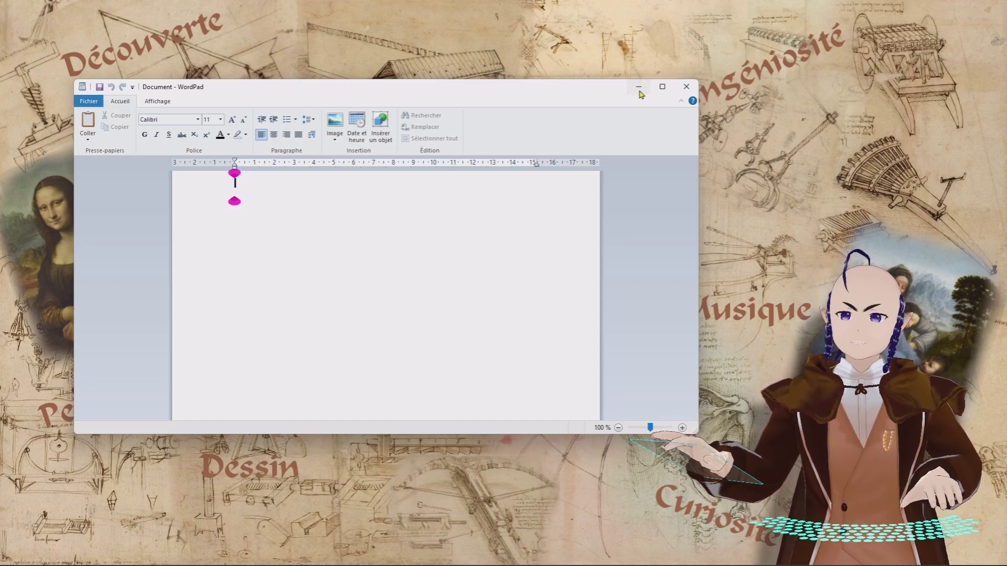
# Minimize the WordPad window and bring it back to the desktop, twice in a row.
pyautogui.click(639, 87)
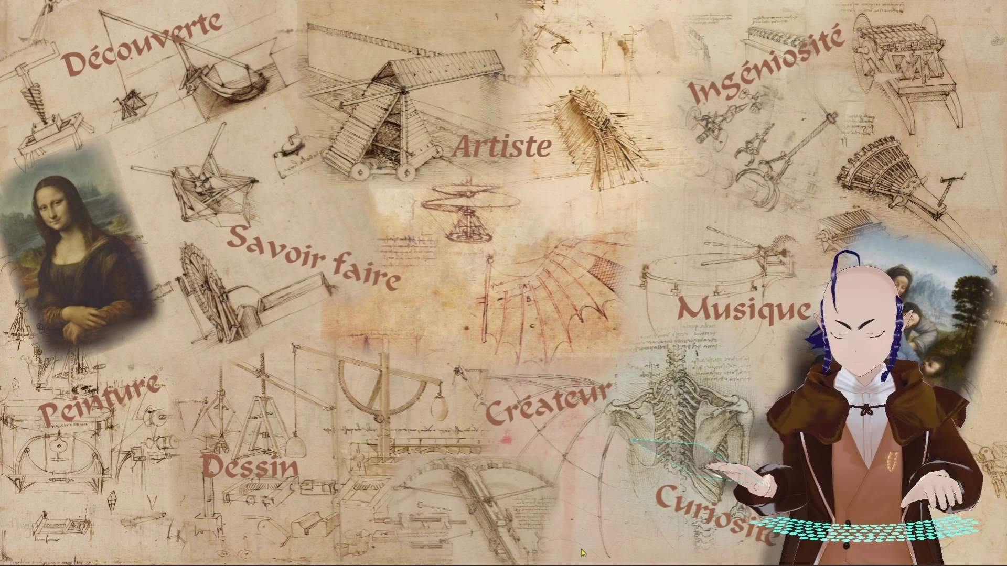
pyautogui.moveTo(582, 564)
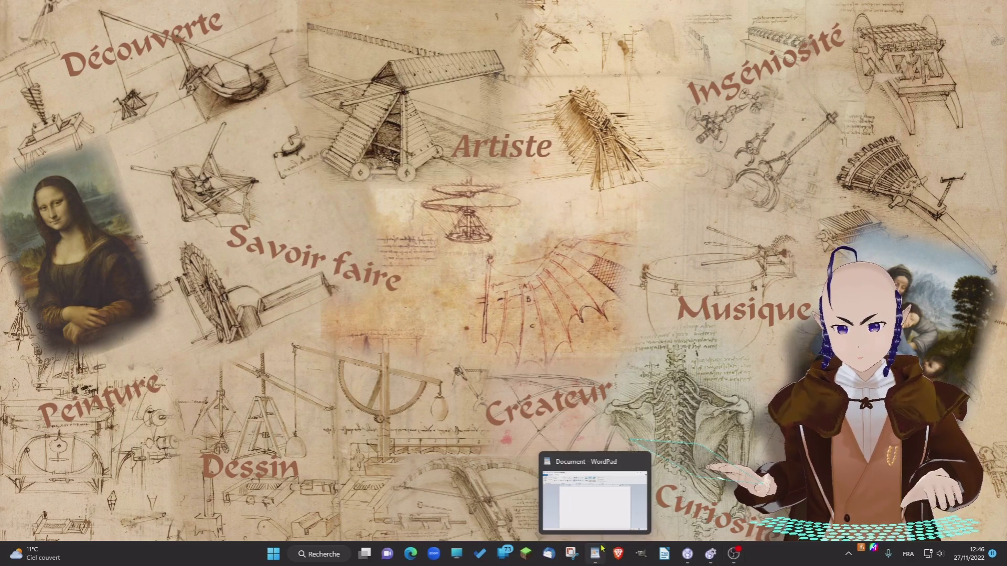
pyautogui.click(596, 553)
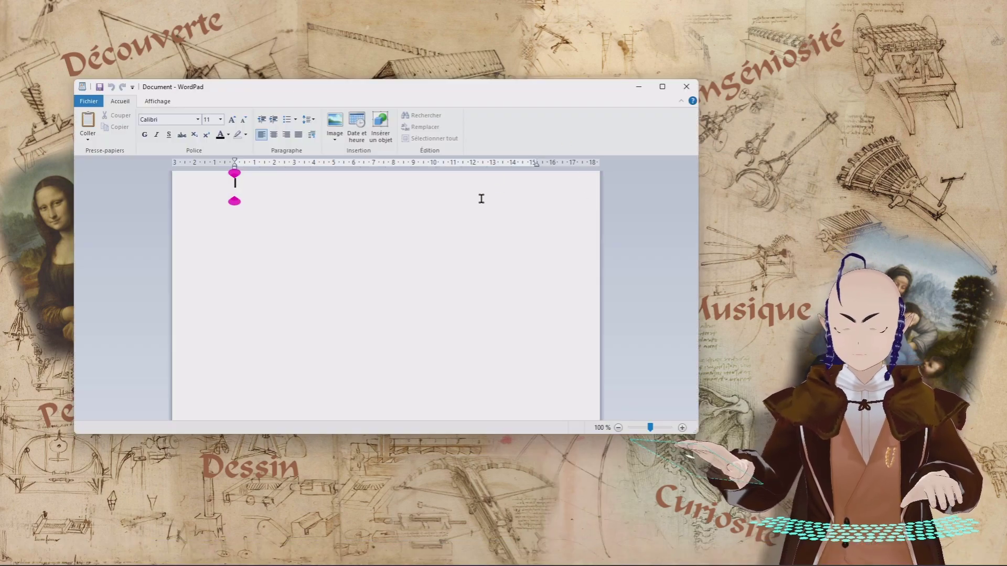
pyautogui.click(639, 90)
pyautogui.click(596, 557)
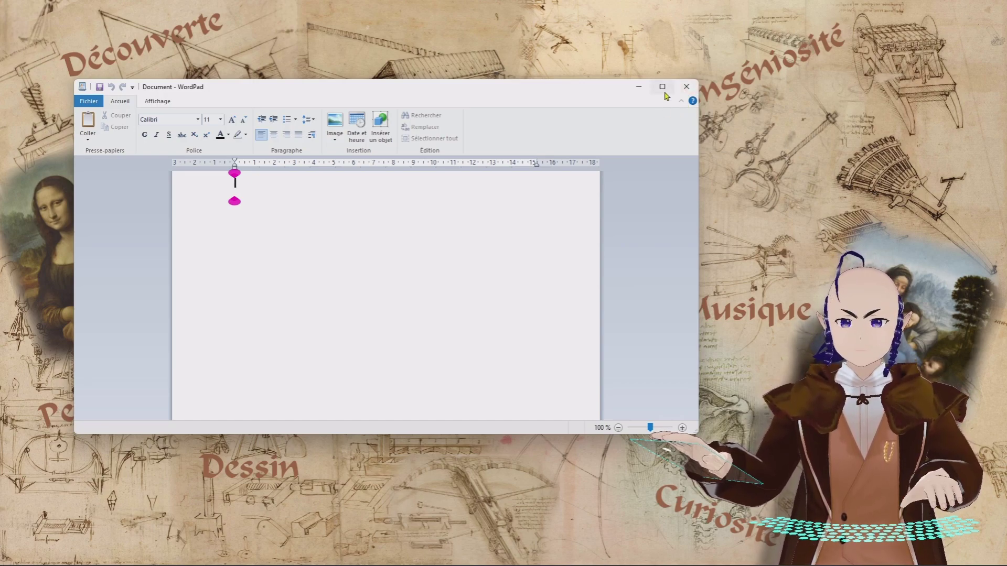
# Maximize the WordPad window and restore it to its floating size.
pyautogui.moveTo(664, 89)
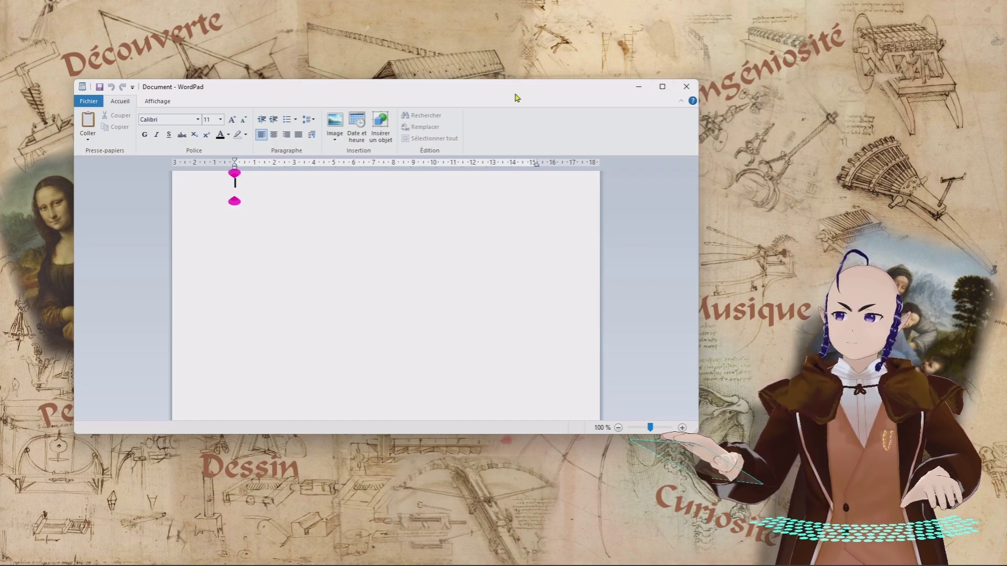
pyautogui.click(662, 87)
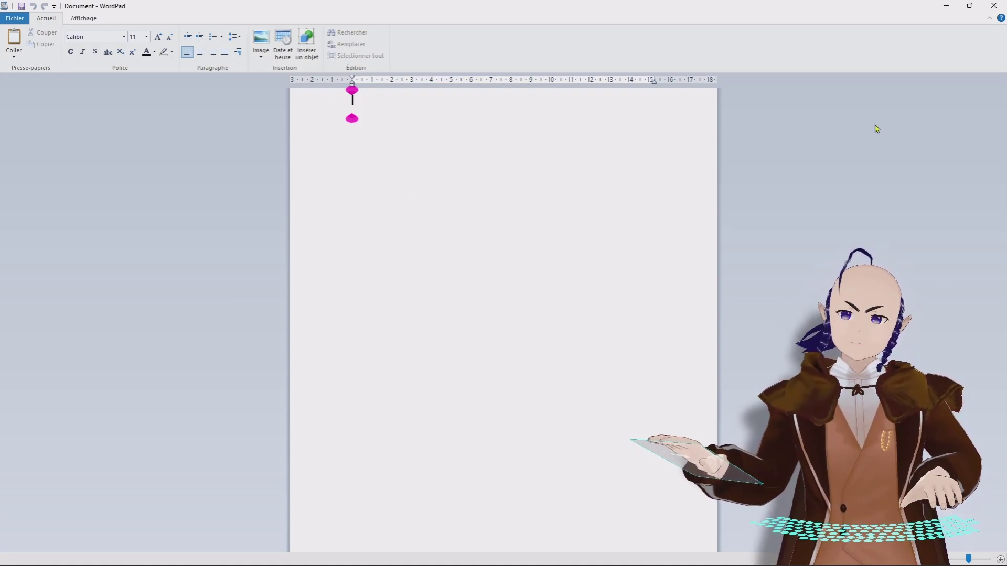
pyautogui.click(969, 5)
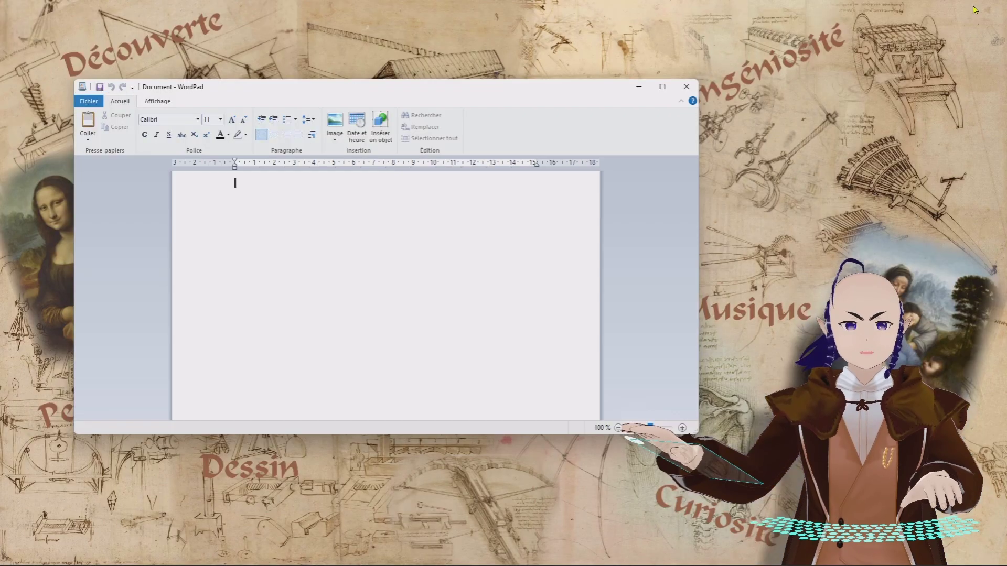
# Snap WordPad to the left half of the screen with the two-equal-columns layout, and close it.
pyautogui.moveTo(662, 89)
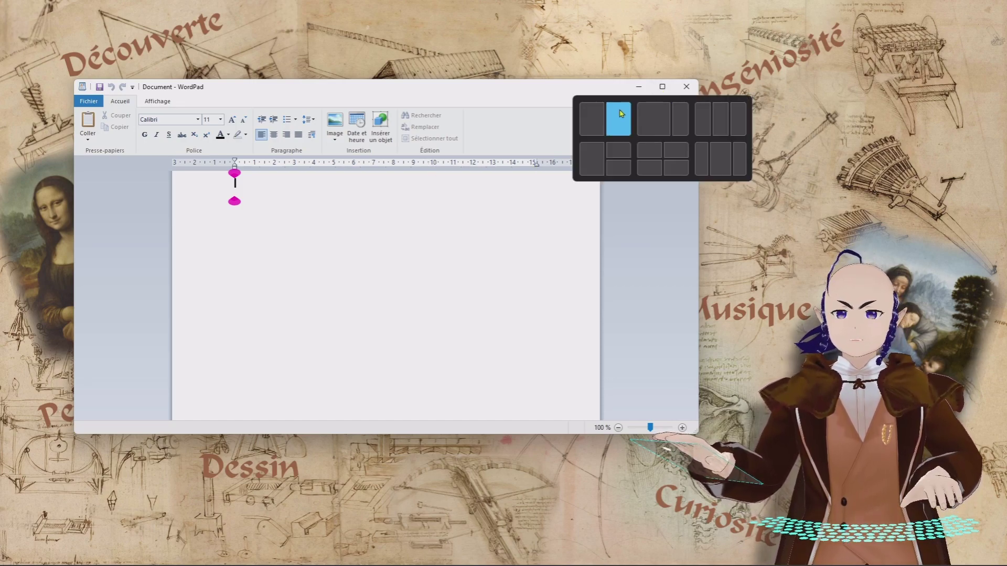
pyautogui.click(591, 122)
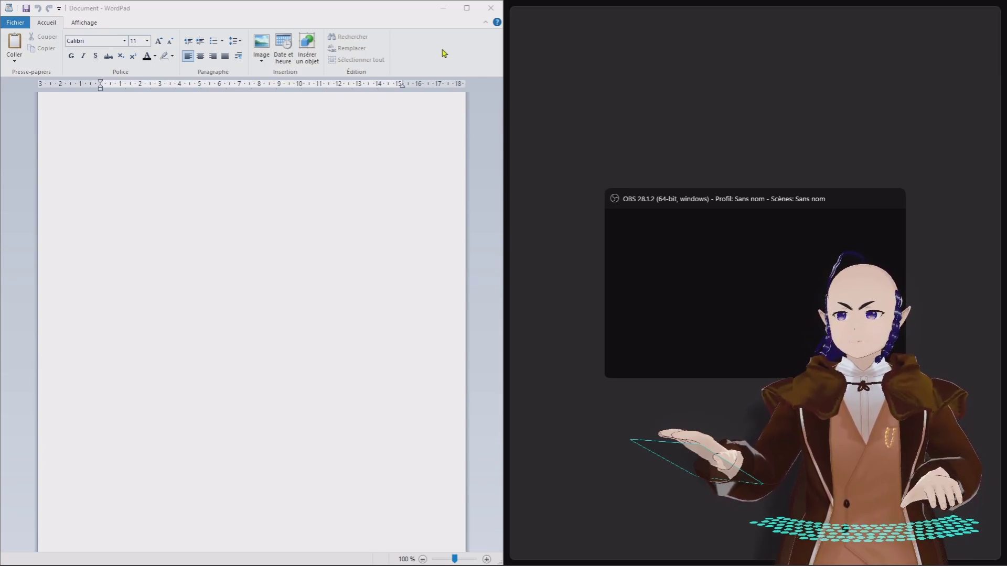
pyautogui.click(492, 8)
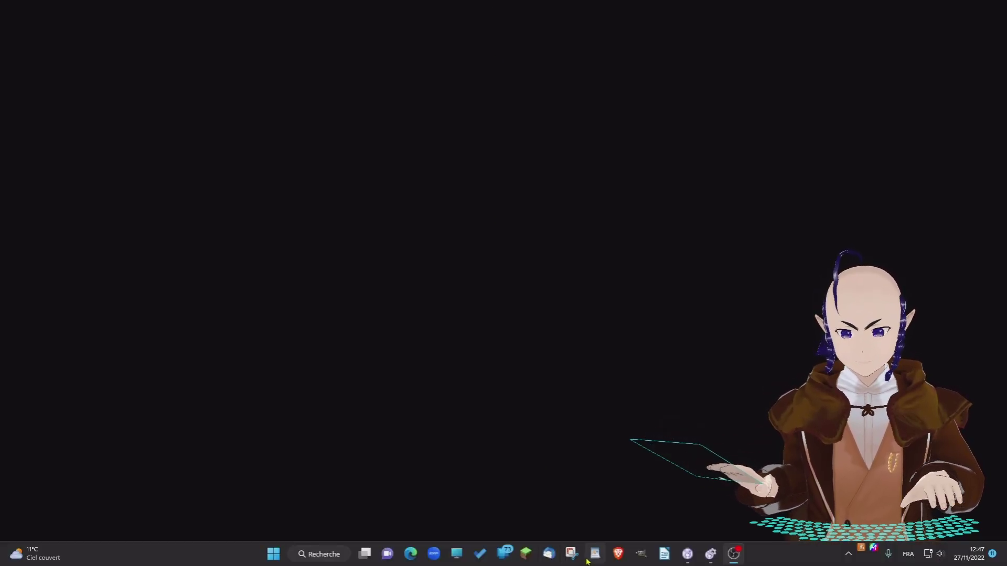
# Launch LibreOffice Writer with a blank document, and launch GIMP.
pyautogui.moveTo(705, 550)
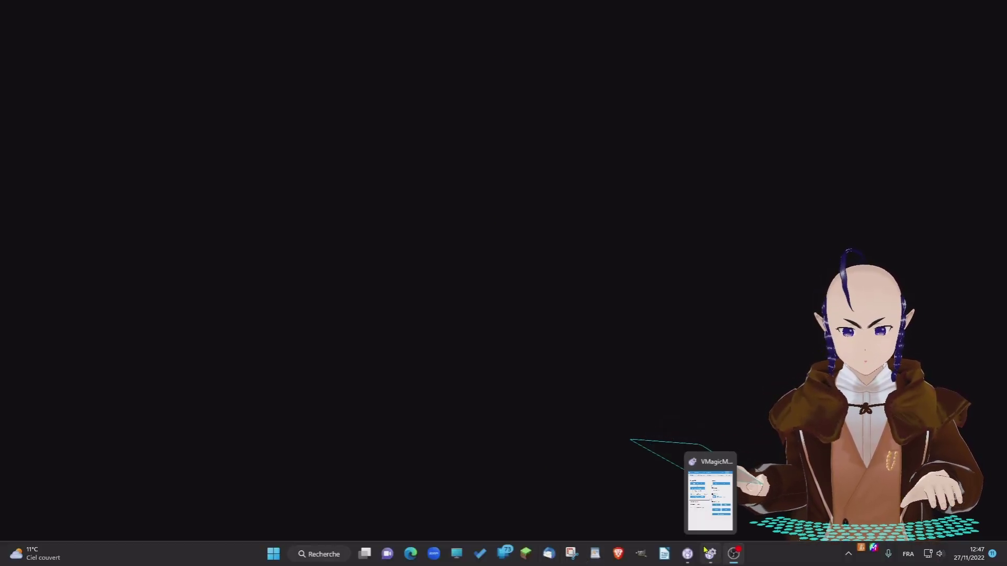
pyautogui.click(665, 555)
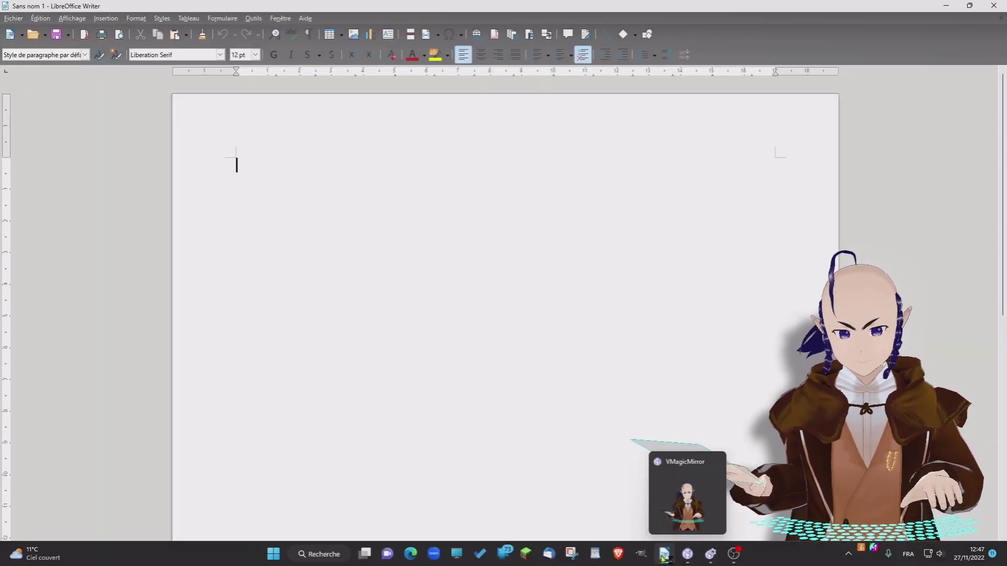
pyautogui.click(641, 555)
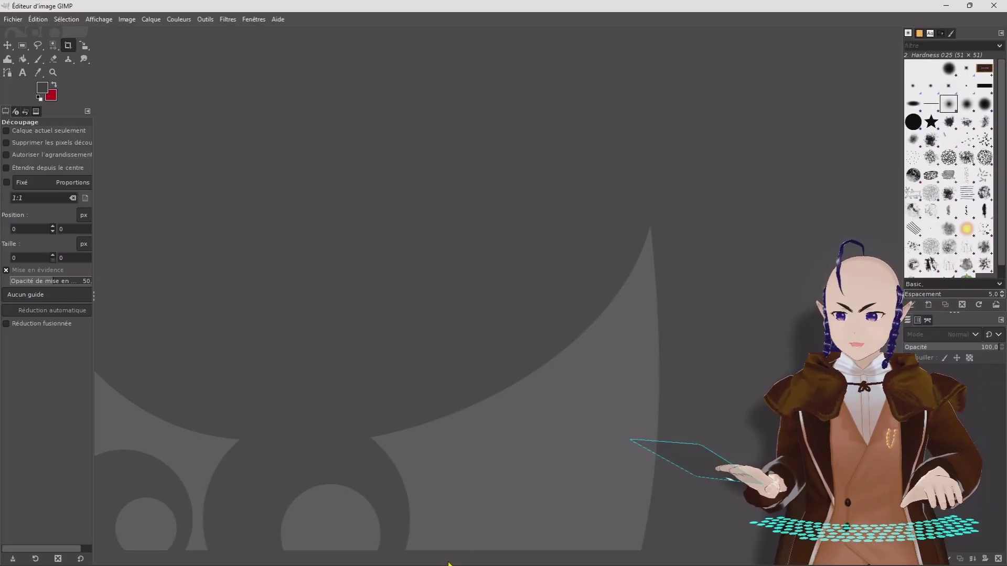
# Open File Explorer and display the contents of the Images folder.
pyautogui.click(447, 555)
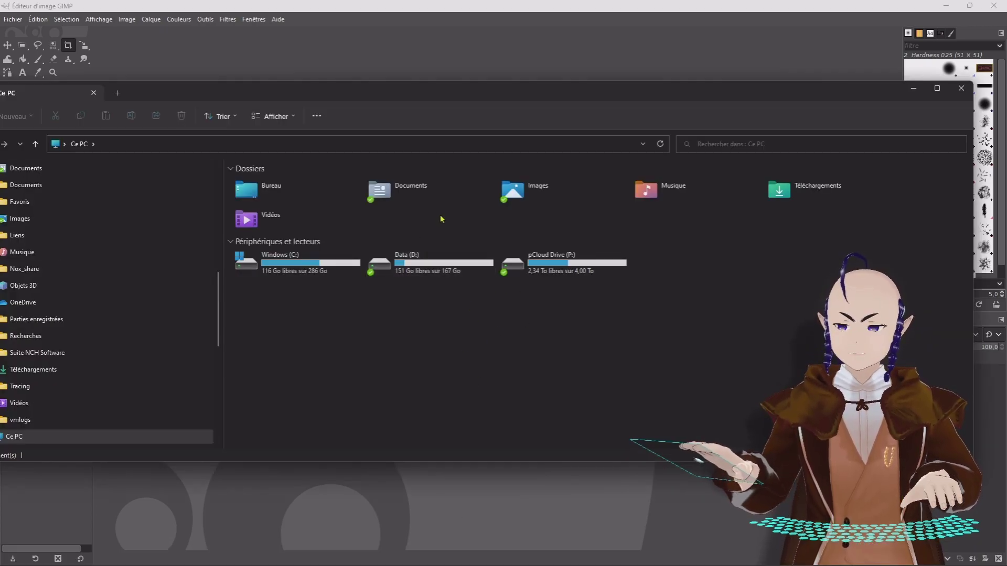
pyautogui.doubleClick(519, 193)
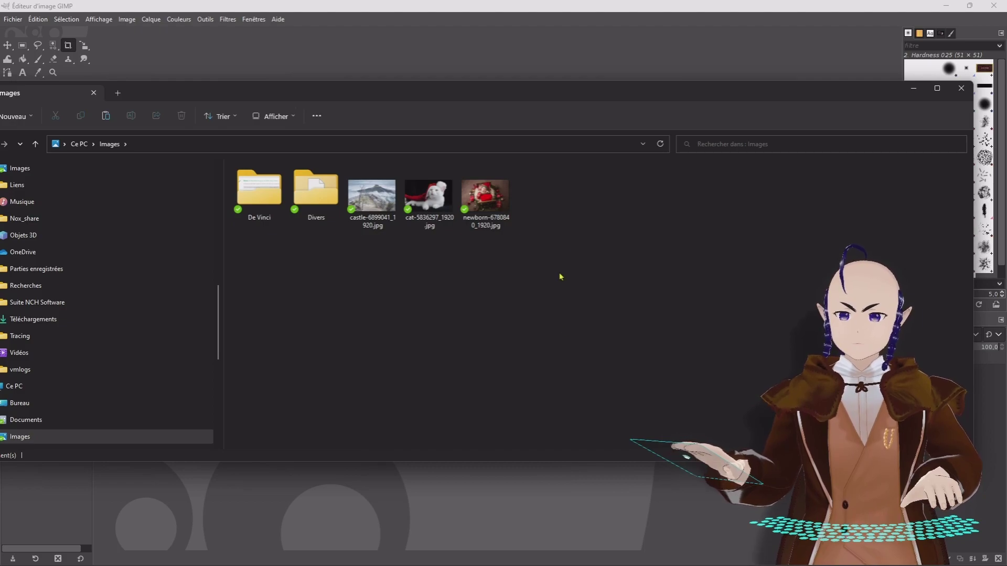
# Open Microsoft Edge and snap it to the right half of the screen, with LibreOffice Writer filling the left half.
pyautogui.moveTo(561, 565)
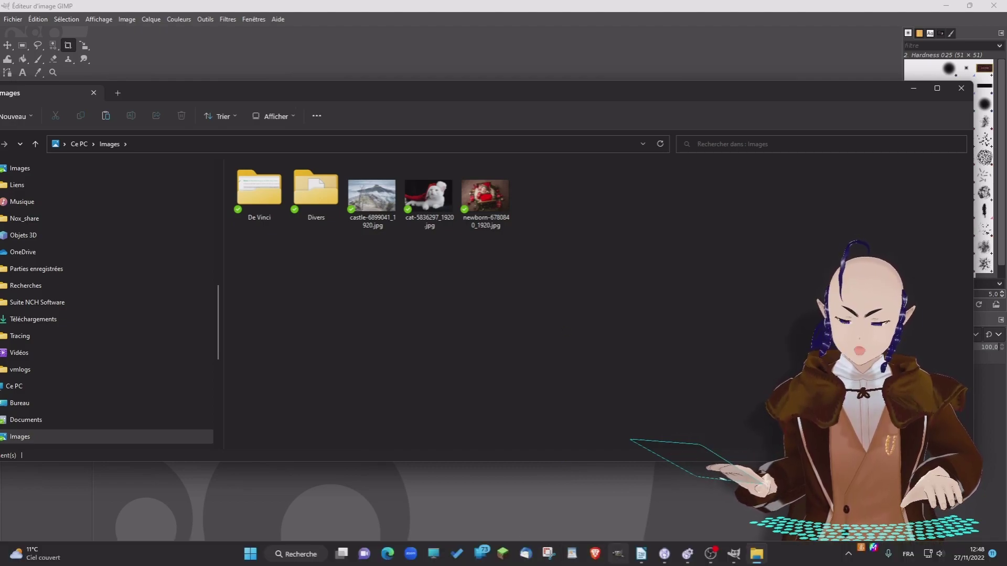
pyautogui.moveTo(642, 554)
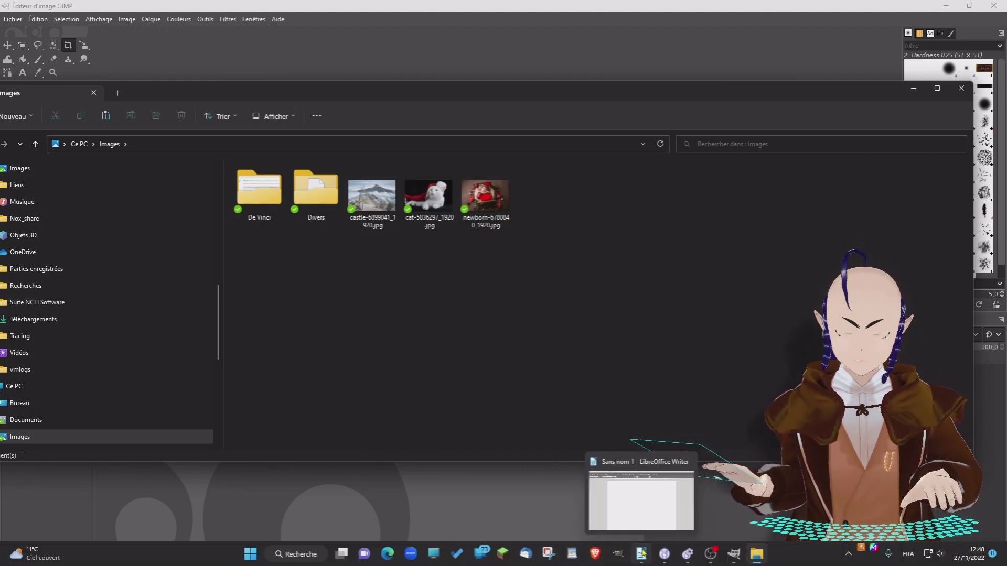
pyautogui.click(388, 555)
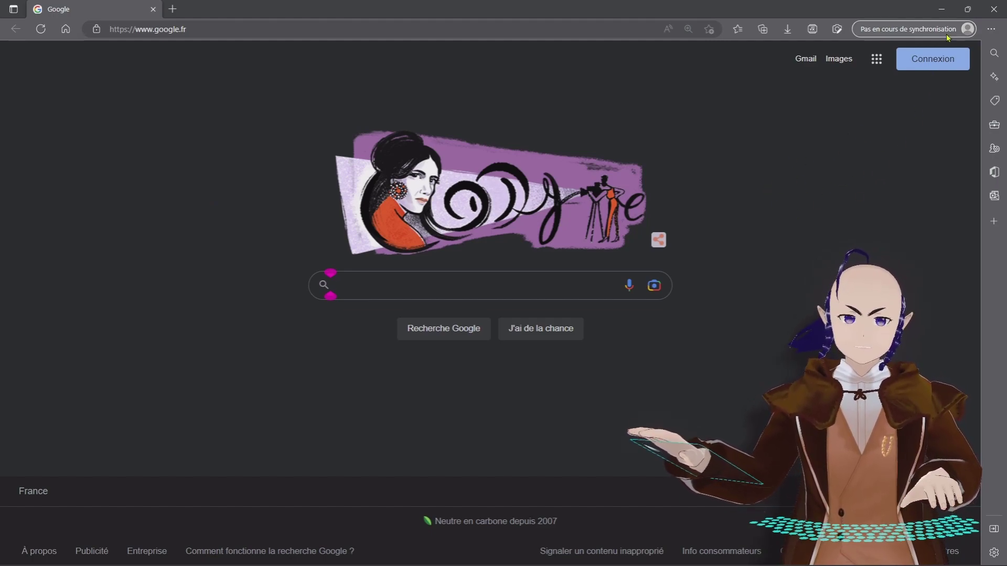
pyautogui.moveTo(970, 11)
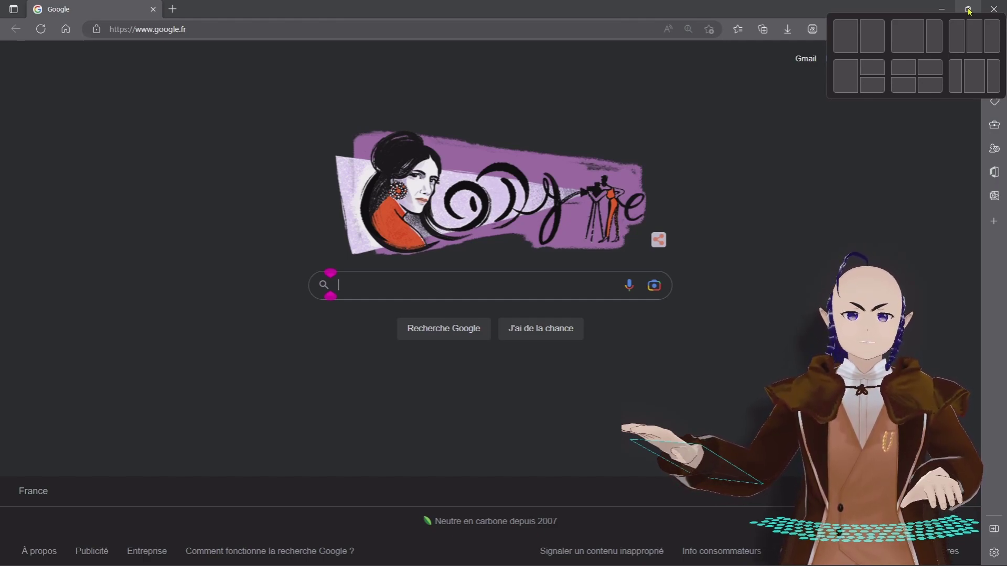
pyautogui.click(872, 41)
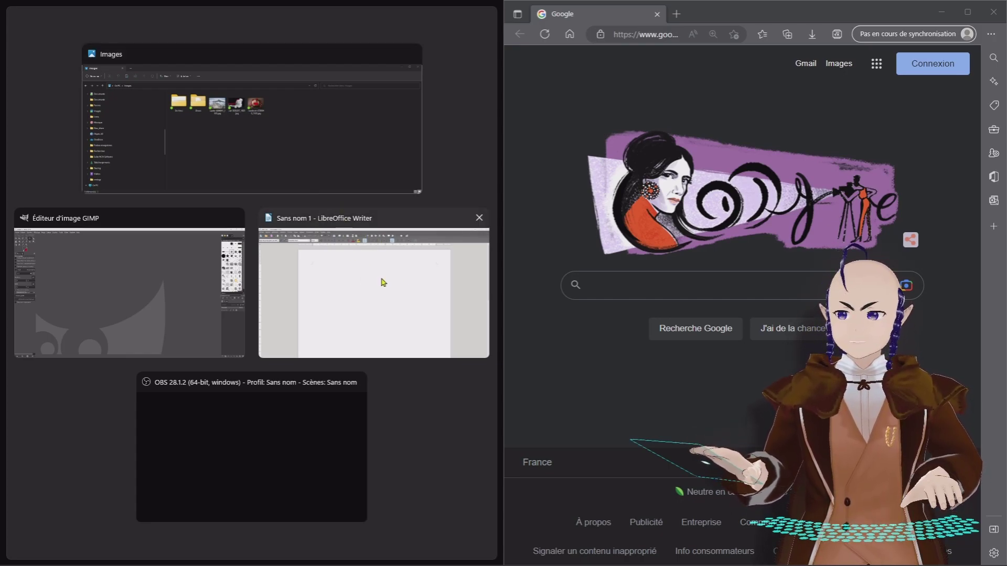
pyautogui.click(384, 283)
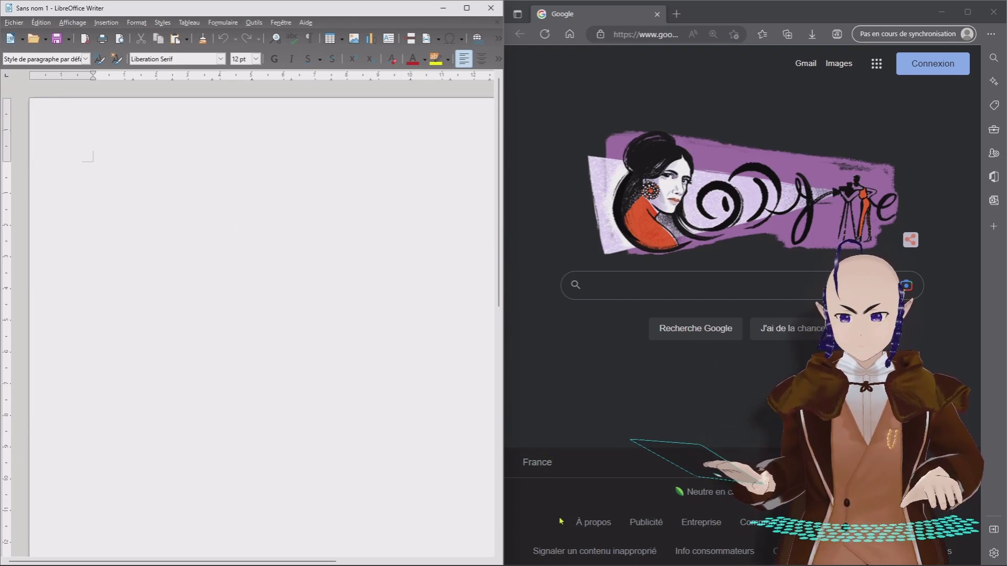
# Copy the footer links À propos, Publicité and Entreprise from the Google page into the Writer document.
pyautogui.moveTo(560, 525); pyautogui.dragTo(702, 520)
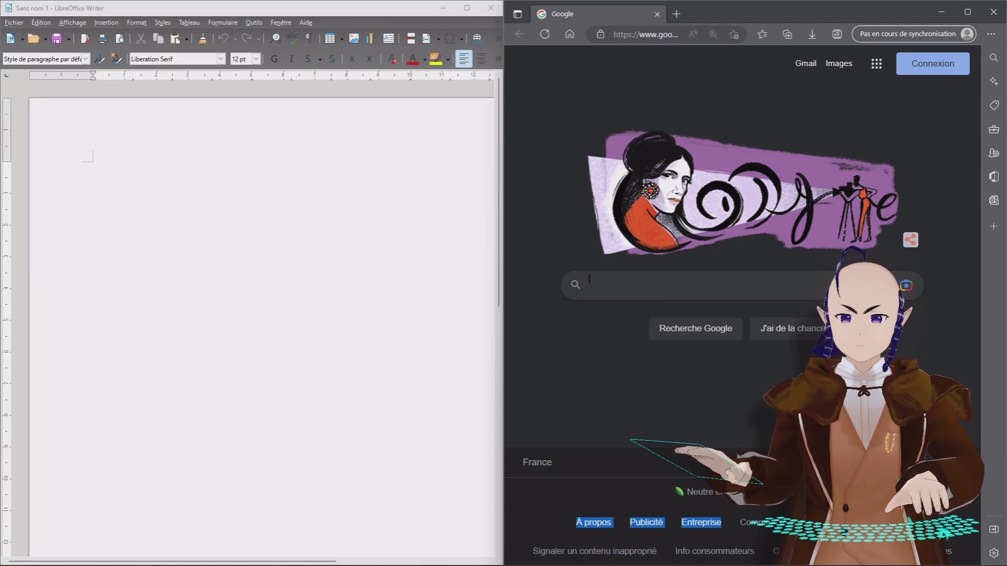
pyautogui.click(159, 201)
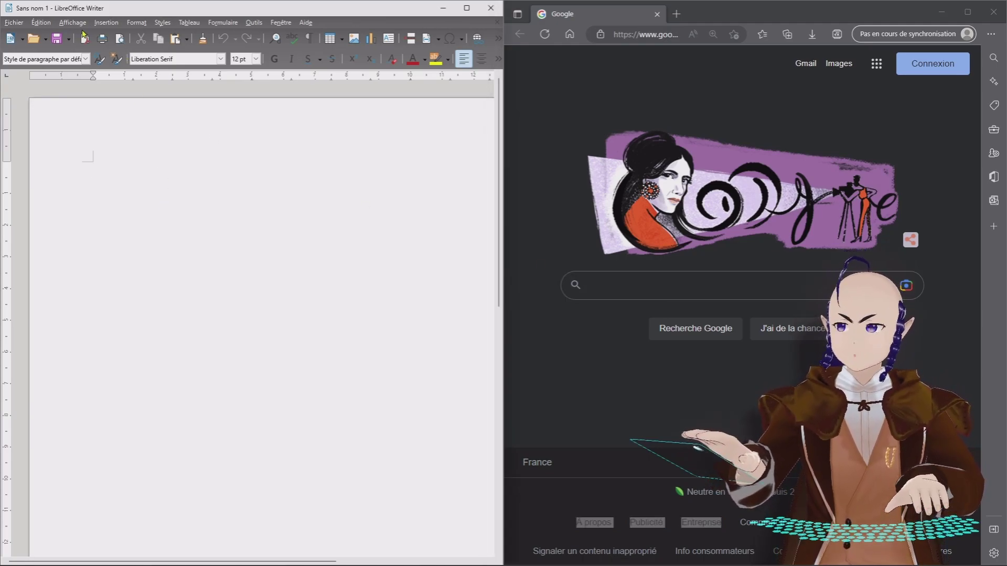
pyautogui.write('À proposPublicitéEntreprise')
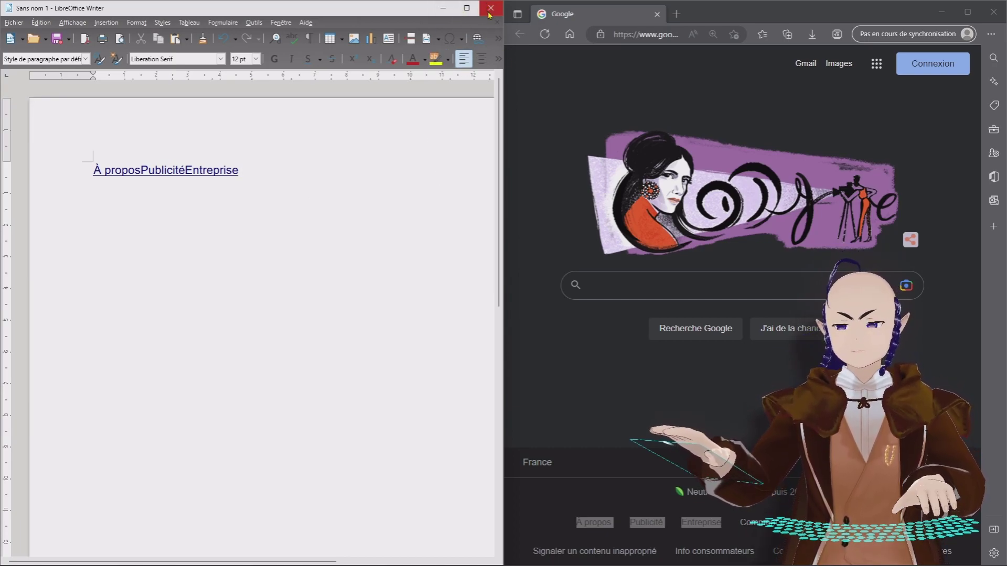
# Minimize Writer and Edge, and arrange the Images folder window in a narrow right column with GIMP filling the wide left column.
pyautogui.click(443, 8)
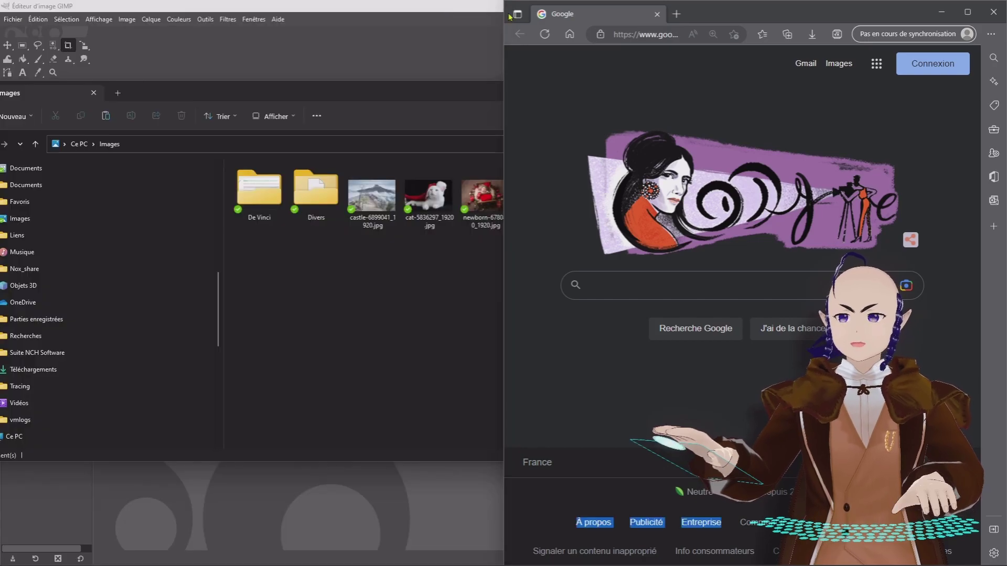
pyautogui.click(942, 12)
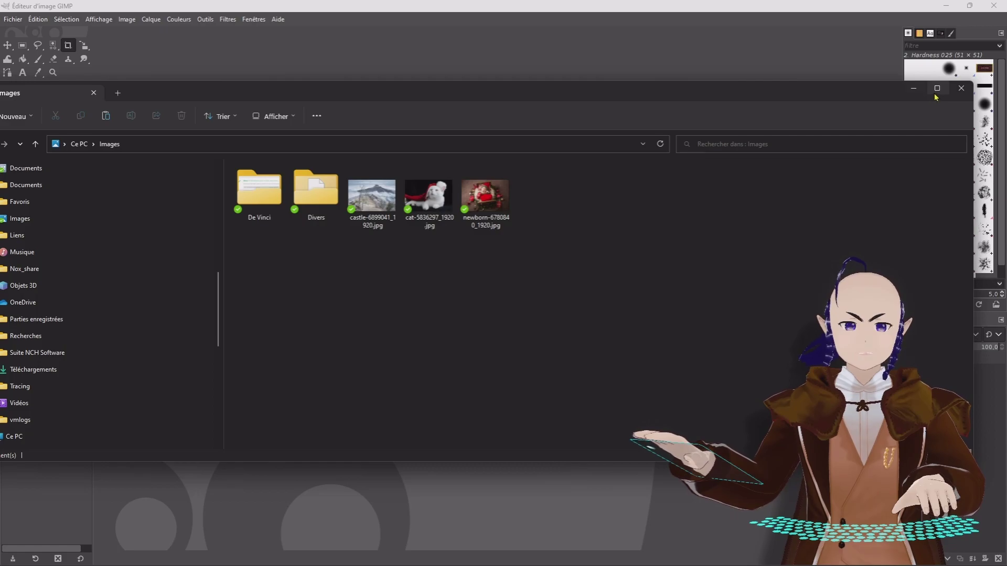
pyautogui.moveTo(938, 90)
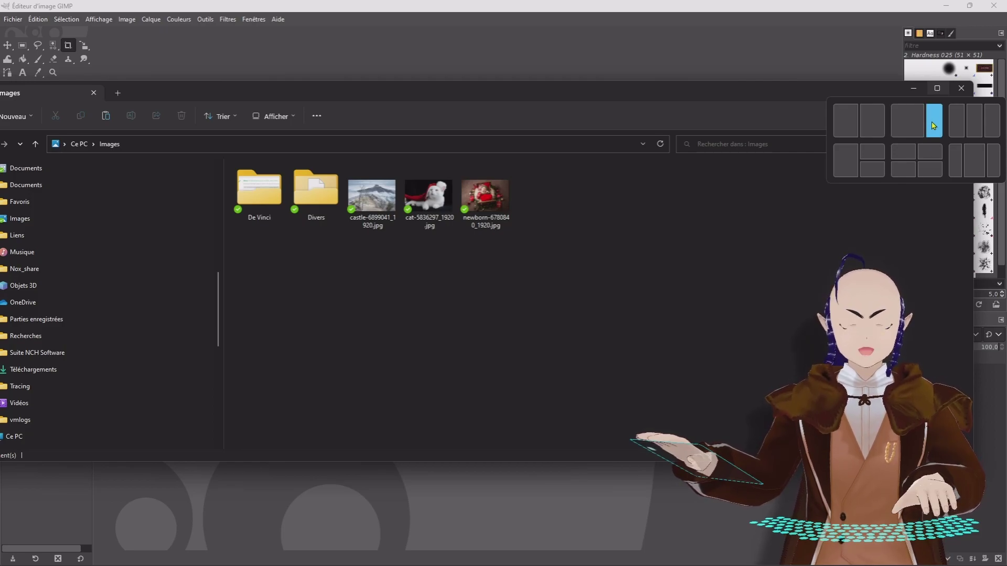
pyautogui.click(933, 126)
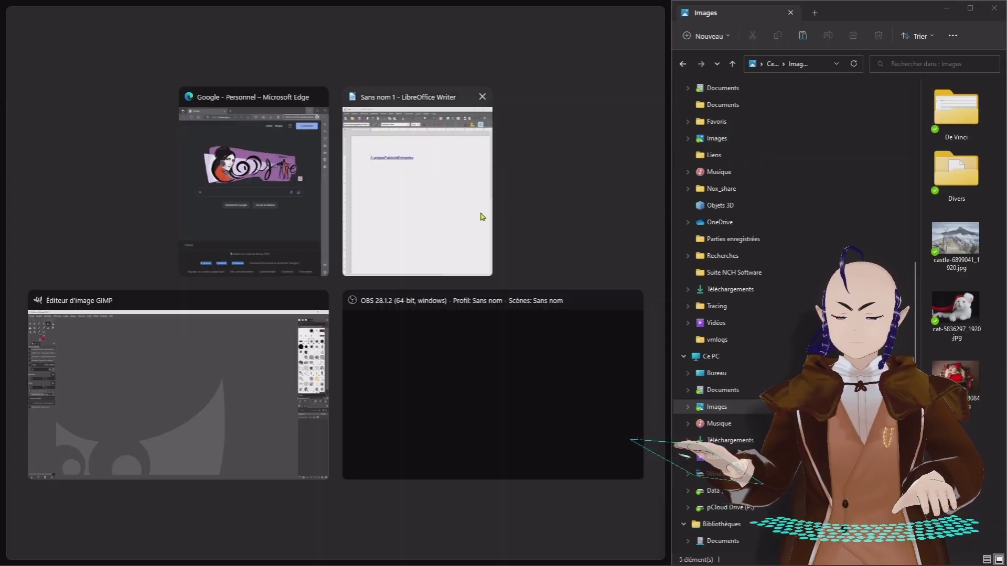
pyautogui.click(171, 349)
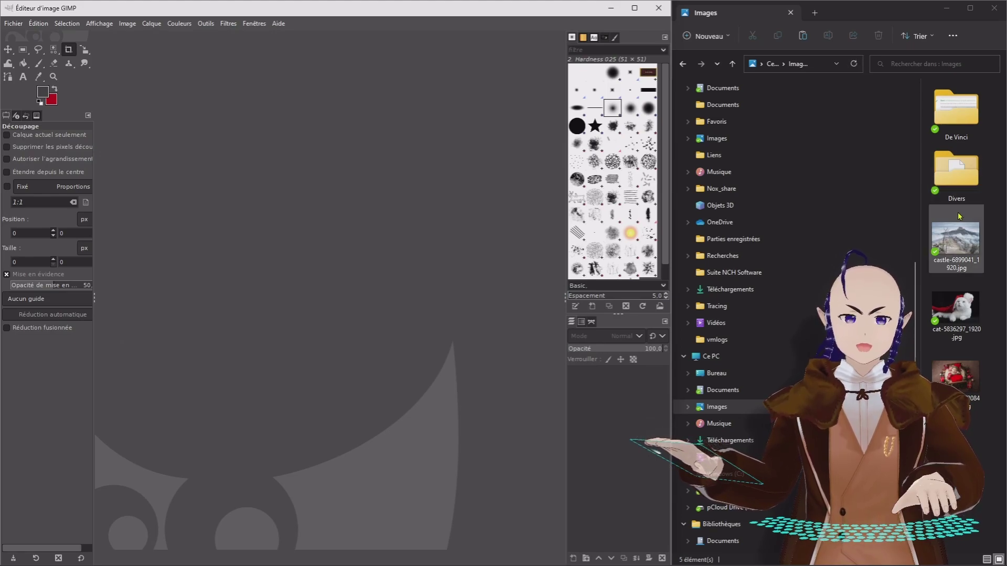
# Open castle-6899041_1920.jpg from the Images folder in GIMP and add cat-5836297_1920.jpg as a layer, converting both to the built-in sRGB profile.
pyautogui.moveTo(958, 233); pyautogui.dragTo(281, 188)
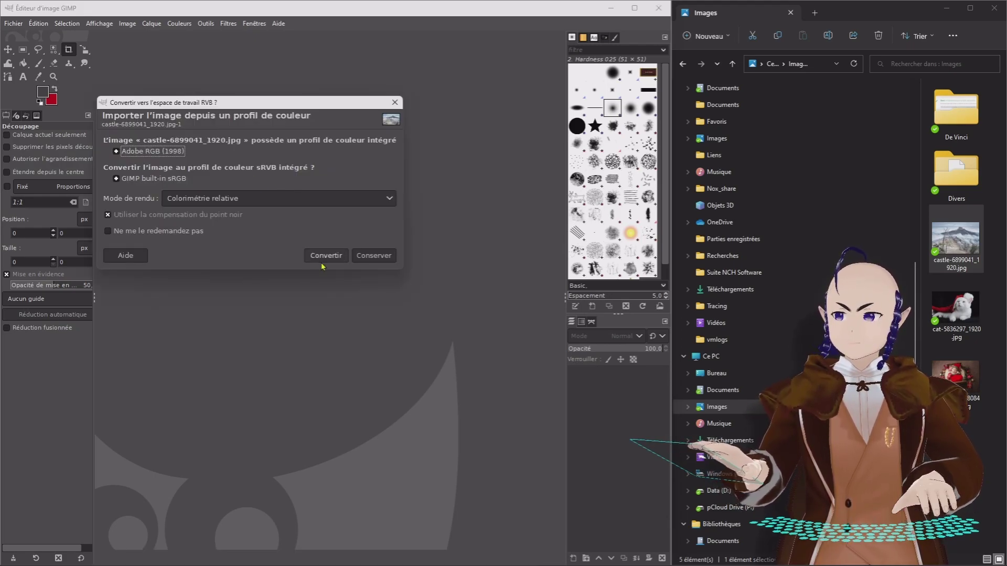
pyautogui.click(330, 256)
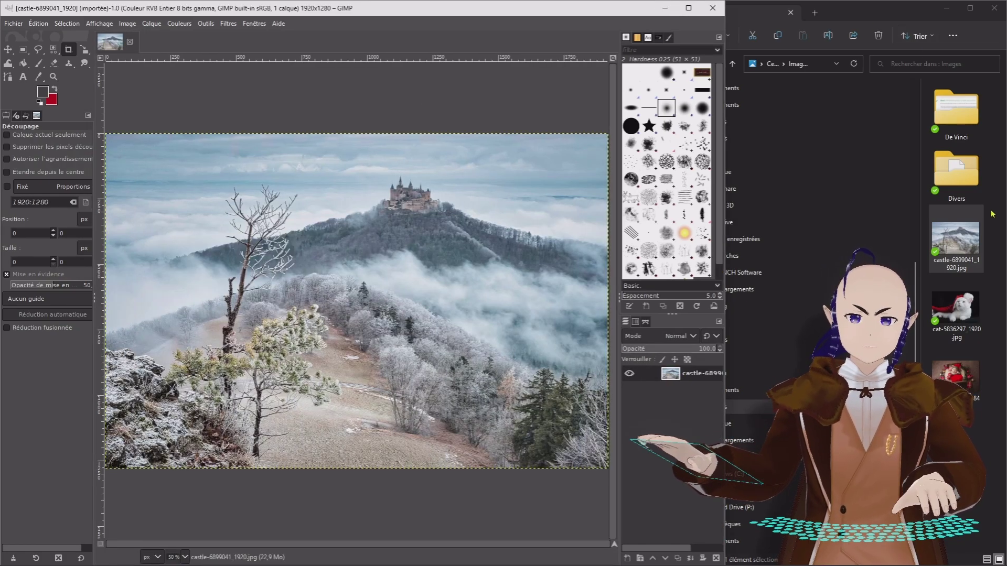
pyautogui.moveTo(956, 315); pyautogui.dragTo(643, 395)
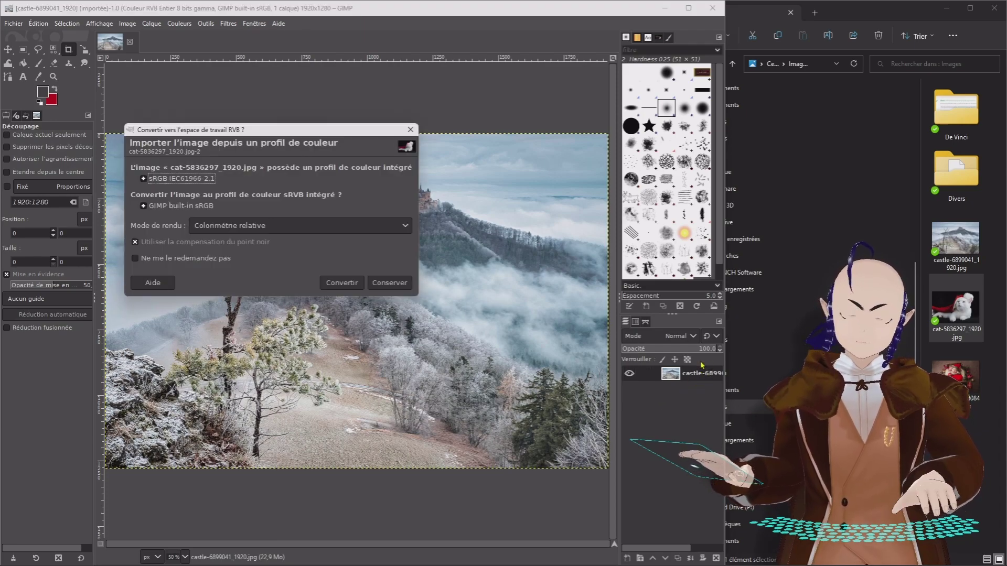
pyautogui.click(342, 283)
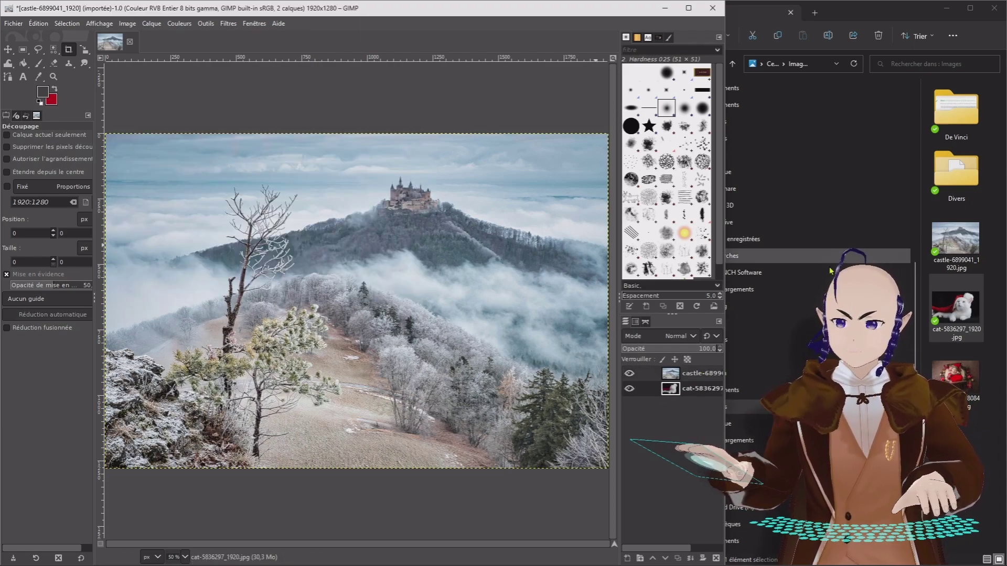
# Add newborn-6780840_1920.jpg from the Images folder as a third layer in the GIMP image, and maximize the GIMP window.
pyautogui.moveTo(952, 367); pyautogui.dragTo(639, 410)
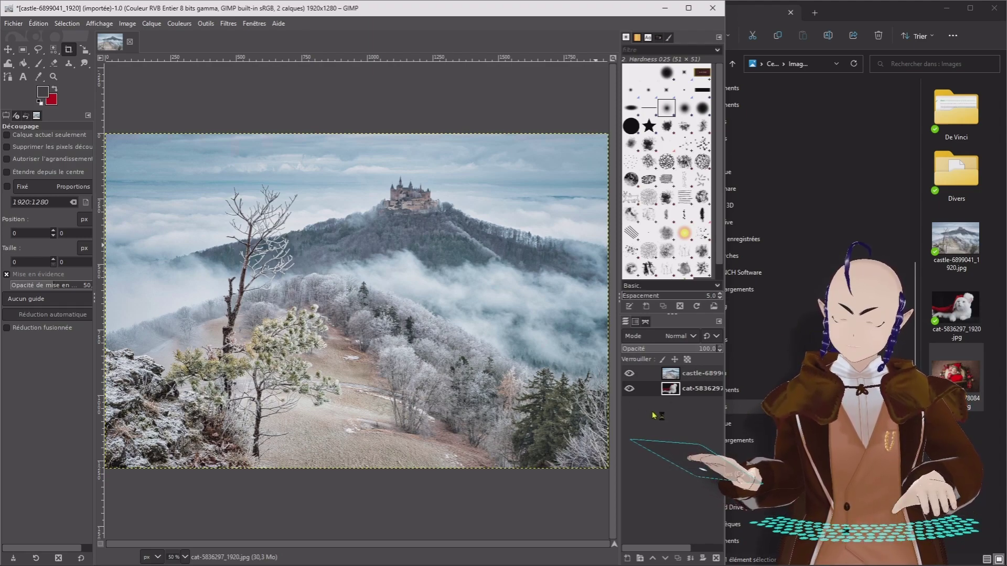
pyautogui.click(255, 176)
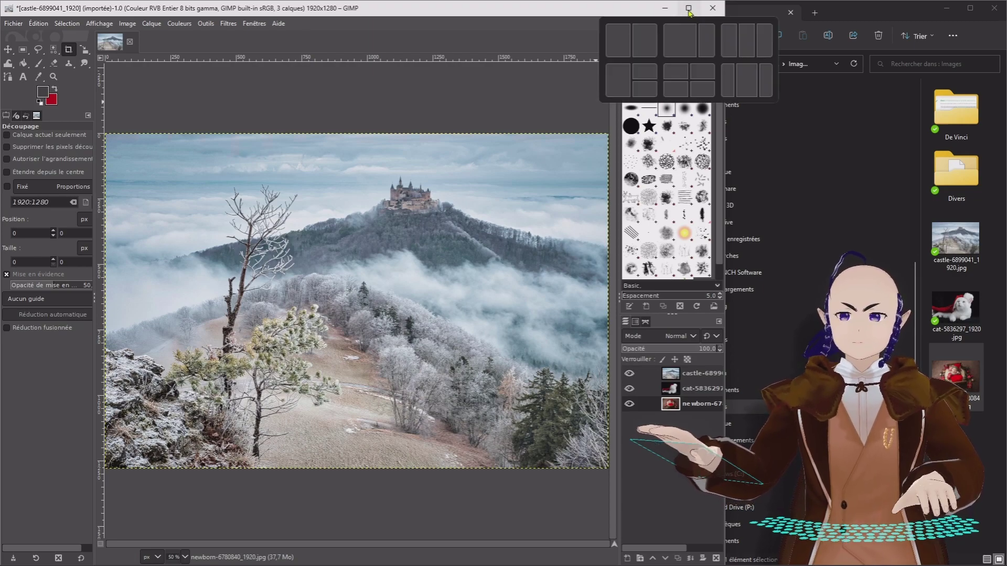
pyautogui.click(688, 9)
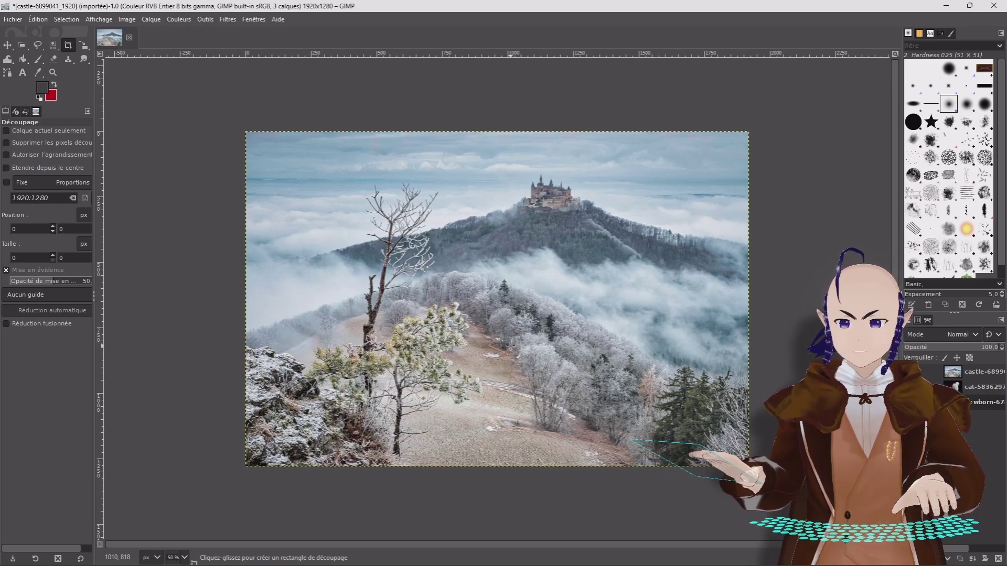
# Cycle through the open windows in the task switcher and switch to the LibreOffice Writer document.
pyautogui.press('alt')
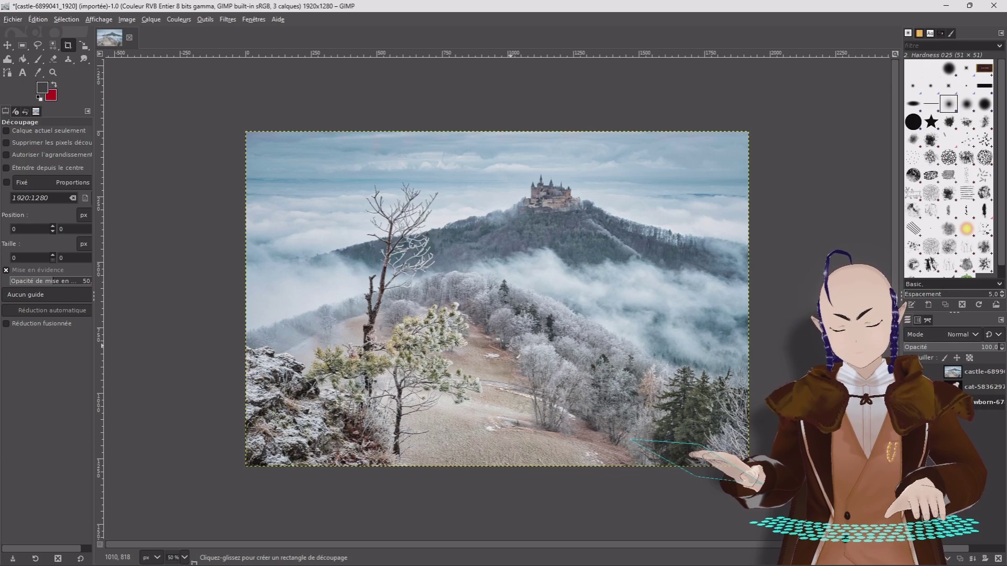
pyautogui.press('Tab')
pyautogui.press('Tab')
pyautogui.press('Tab')
pyautogui.press('Tab')
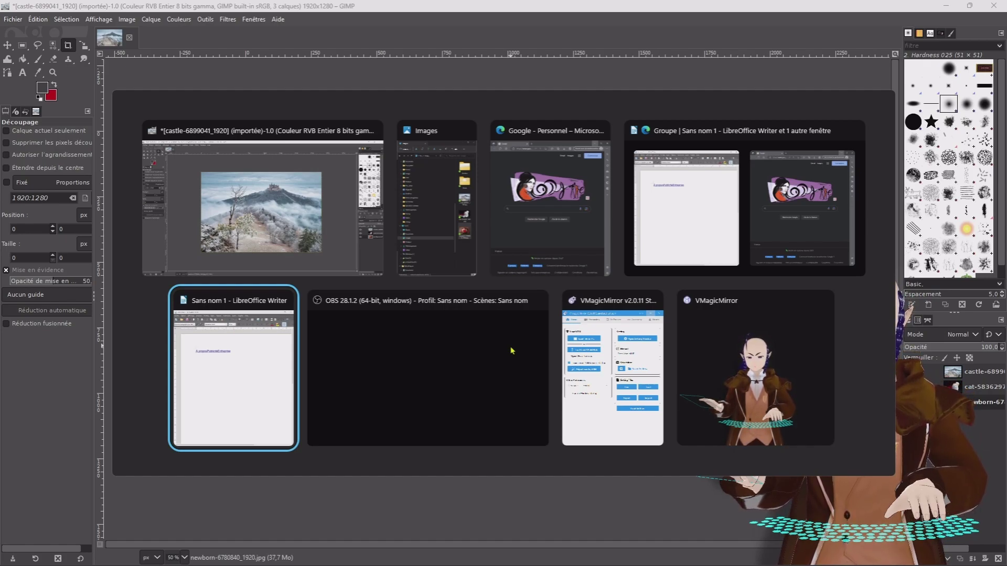
pyautogui.moveTo(512, 352)
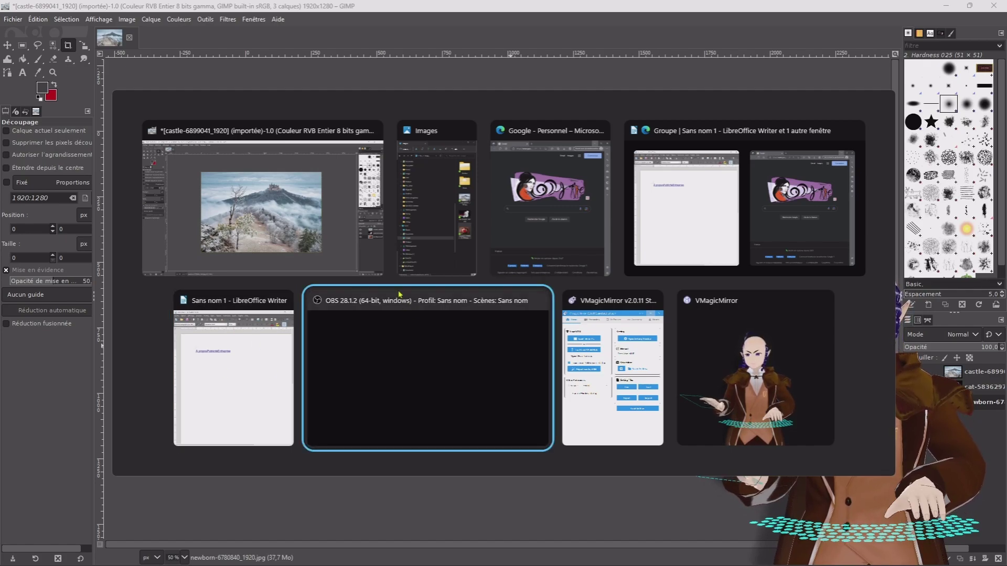
pyautogui.hotkey('alt', 'Tab')
pyautogui.hotkey('alt', 'Tab')
pyautogui.hotkey('alt', 'Tab')
pyautogui.hotkey('alt', 'Tab')
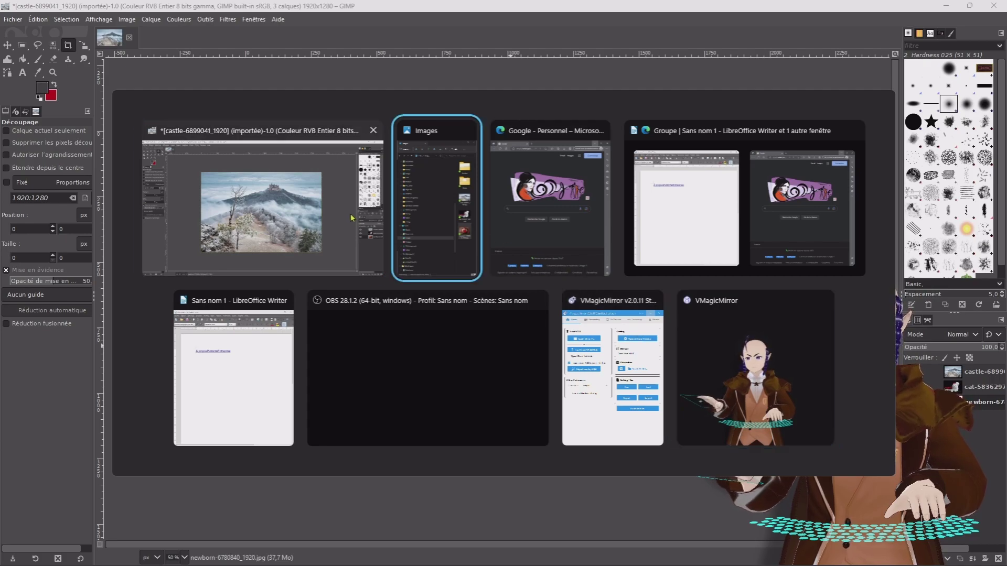
pyautogui.hotkey('alt', 'Tab')
pyautogui.hotkey('alt', 'Tab')
pyautogui.hotkey('alt', 'Tab')
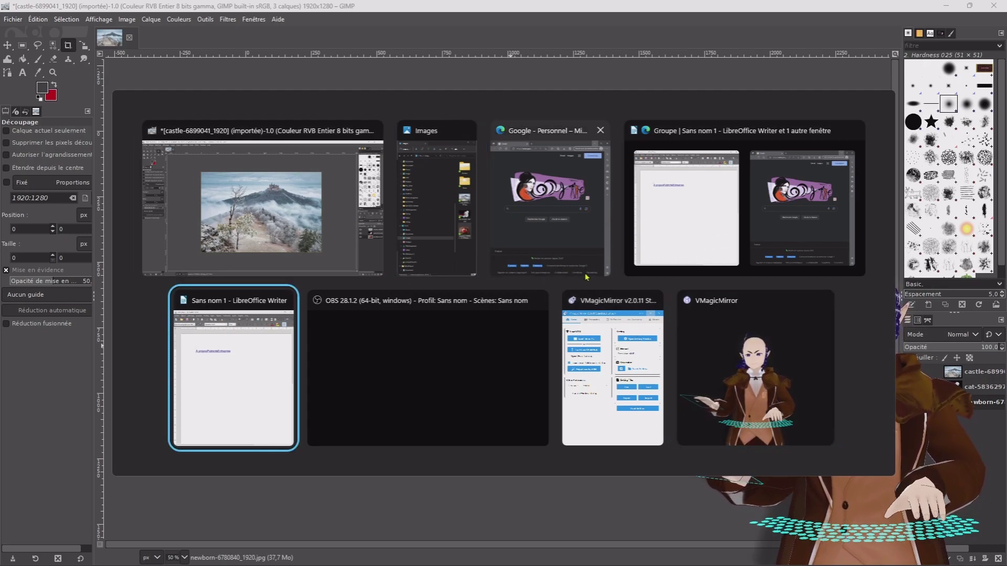
pyautogui.hotkey('alt', 'Tab')
pyautogui.hotkey('alt', 'Tab')
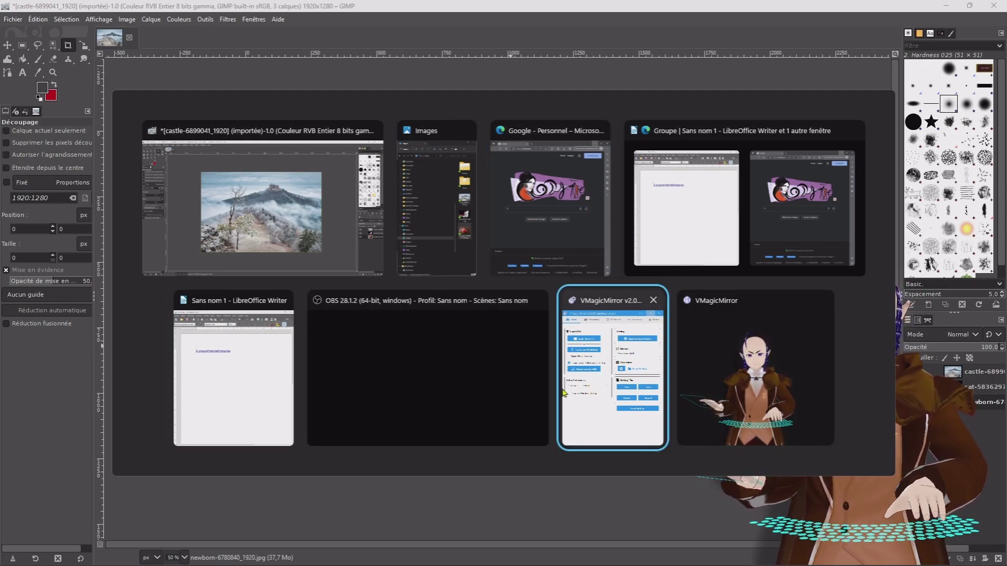
pyautogui.hotkey('alt', 'Tab')
pyautogui.hotkey('alt', 'Tab')
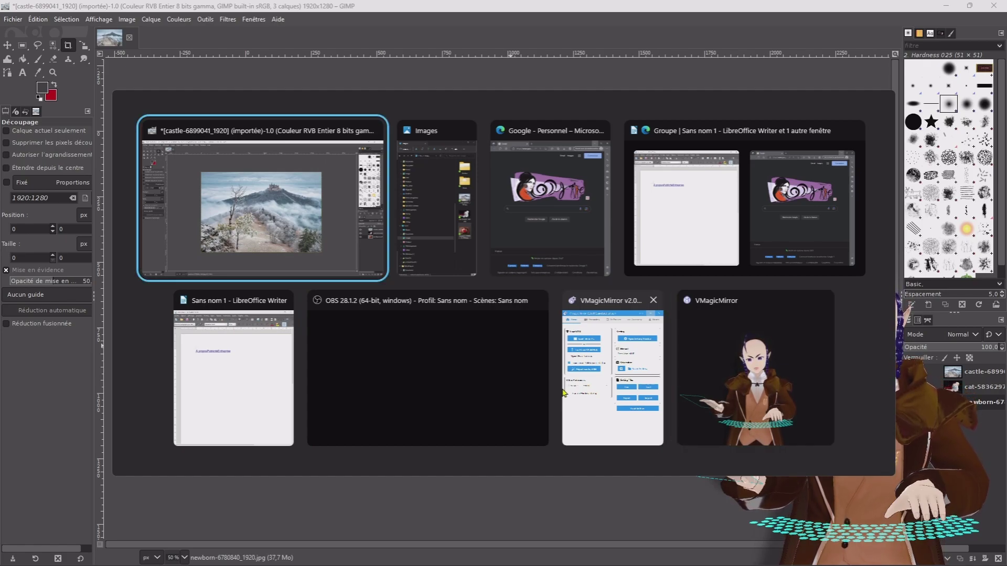
pyautogui.hotkey('alt', 'Tab')
pyautogui.hotkey('alt', 'Tab')
pyautogui.hotkey('alt', 'Tab')
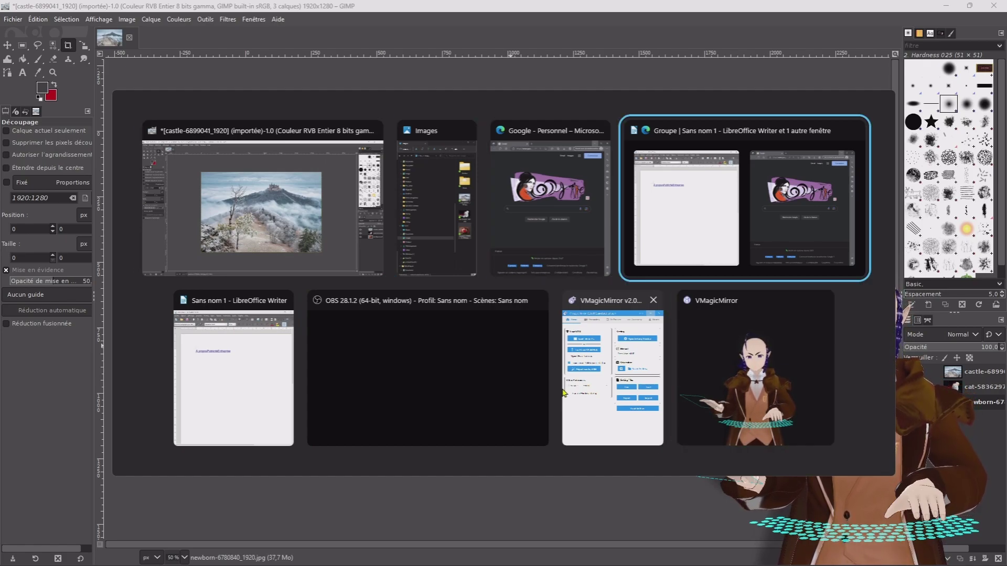
pyautogui.hotkey('alt', 'Tab')
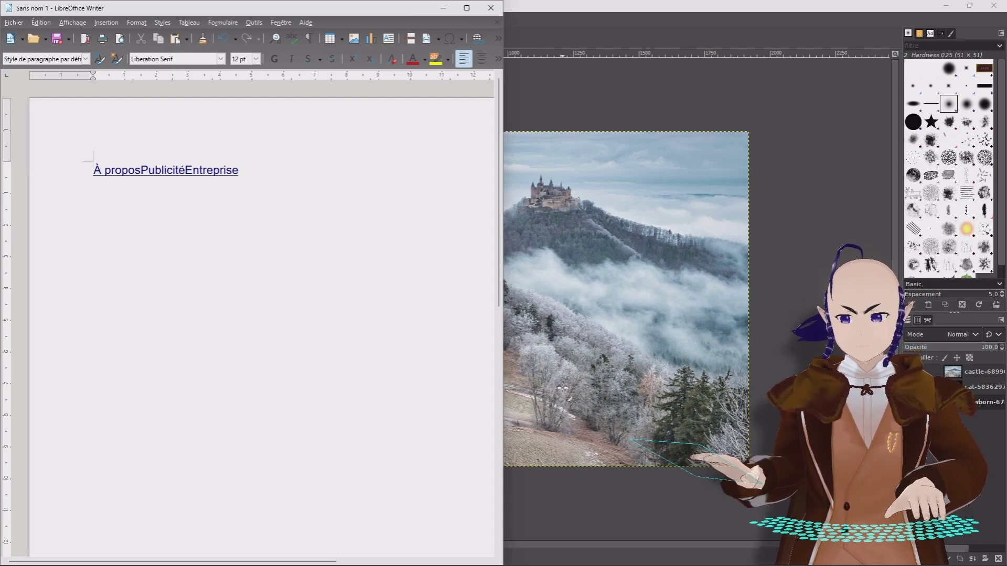
# Cycle through the open windows from Writer and switch to the Google page in Microsoft Edge.
pyautogui.hotkey('alt', 'Tab')
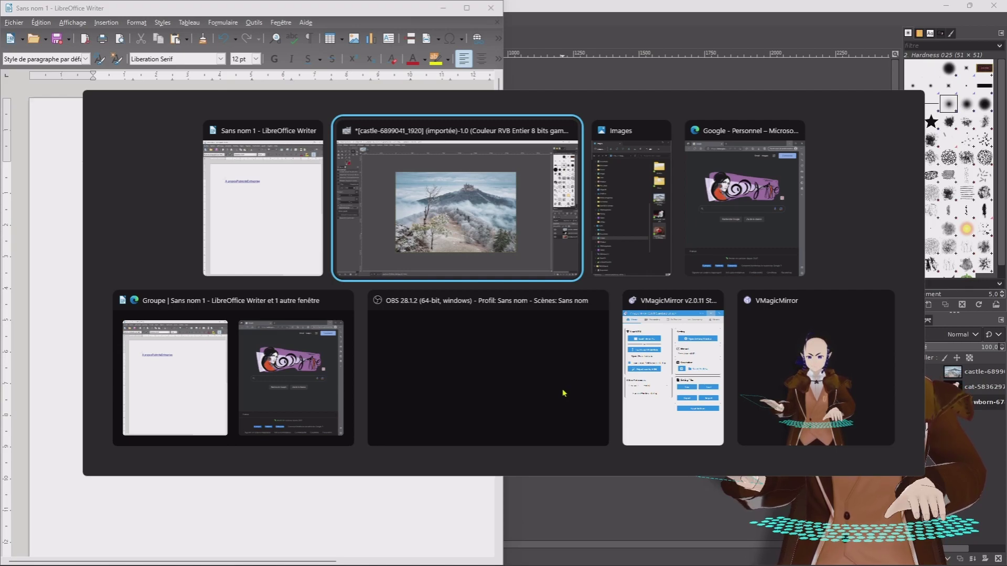
pyautogui.hotkey('alt', 'Tab')
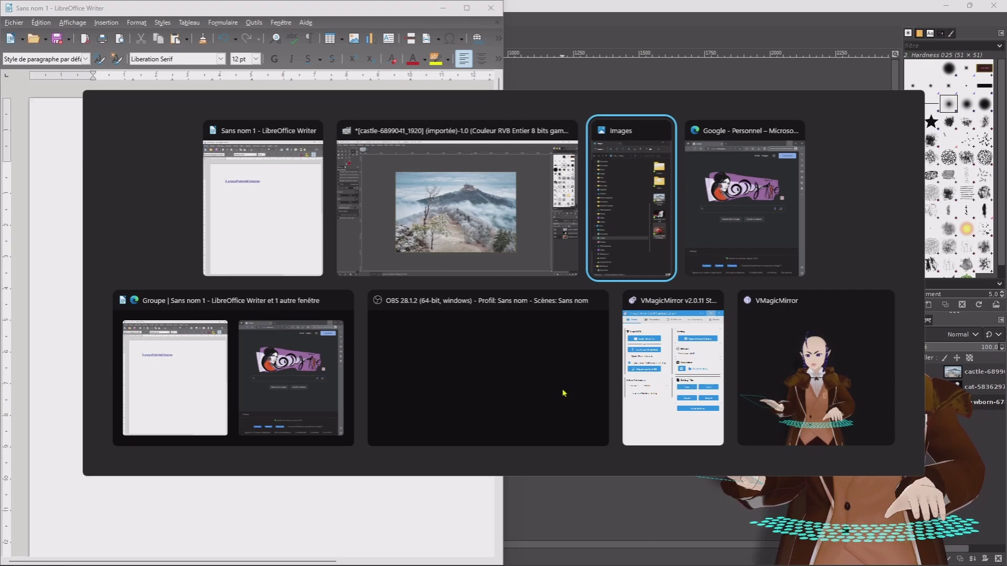
pyautogui.hotkey('alt', 'Tab')
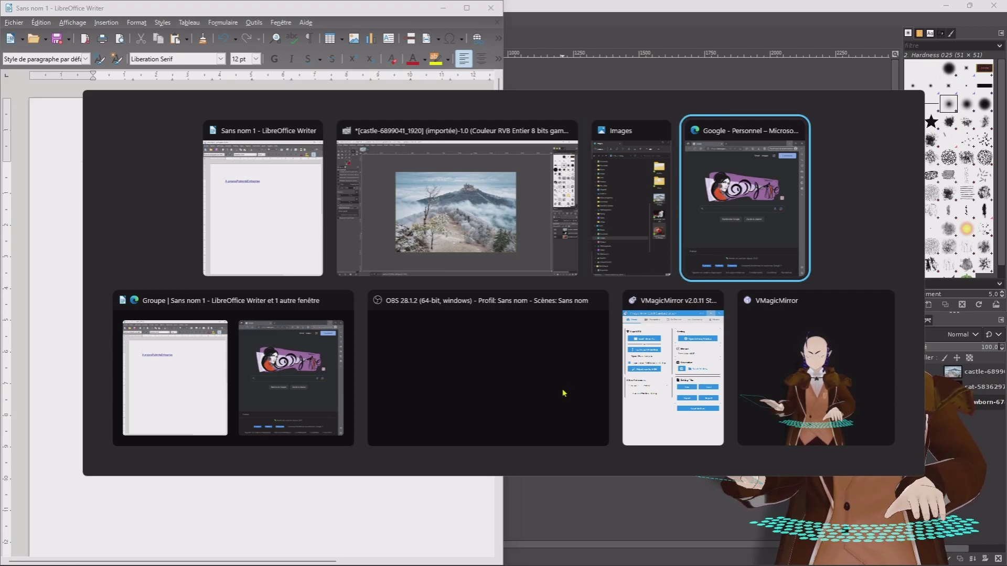
pyautogui.hotkey('alt', 'Tab')
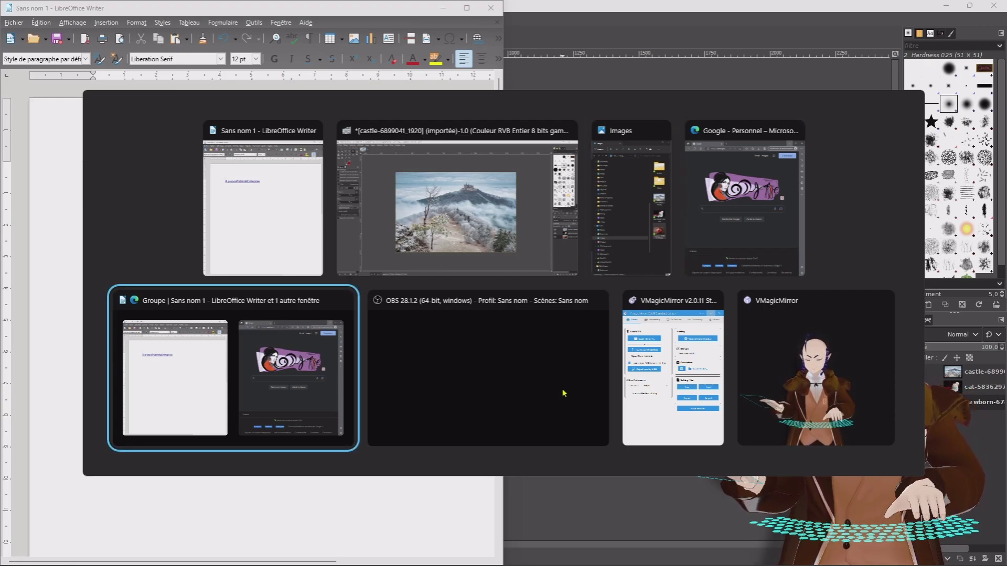
pyautogui.hotkey('alt', 'Tab')
pyautogui.hotkey('alt', 'Tab')
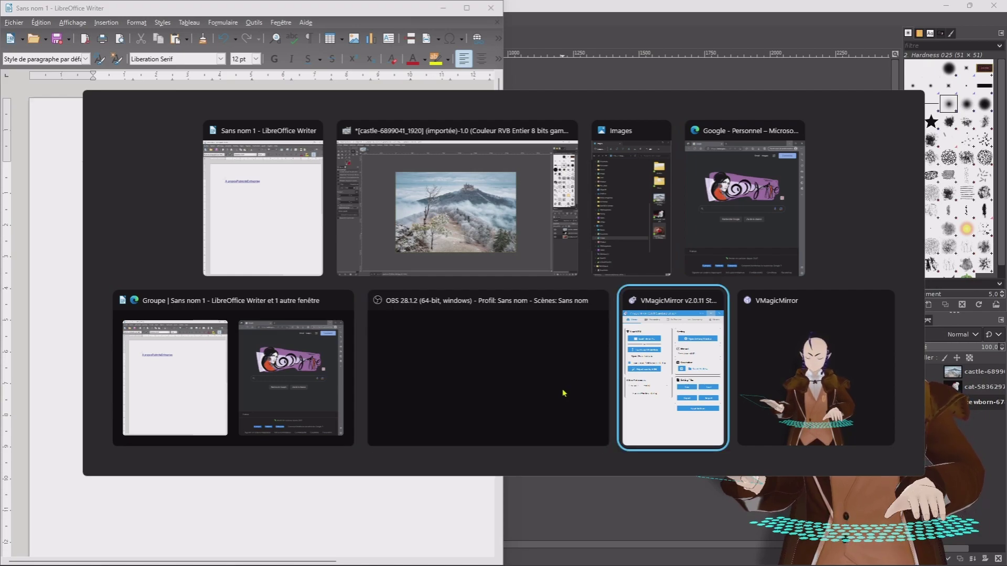
pyautogui.hotkey('alt', 'Tab')
pyautogui.hotkey('alt', 'Tab')
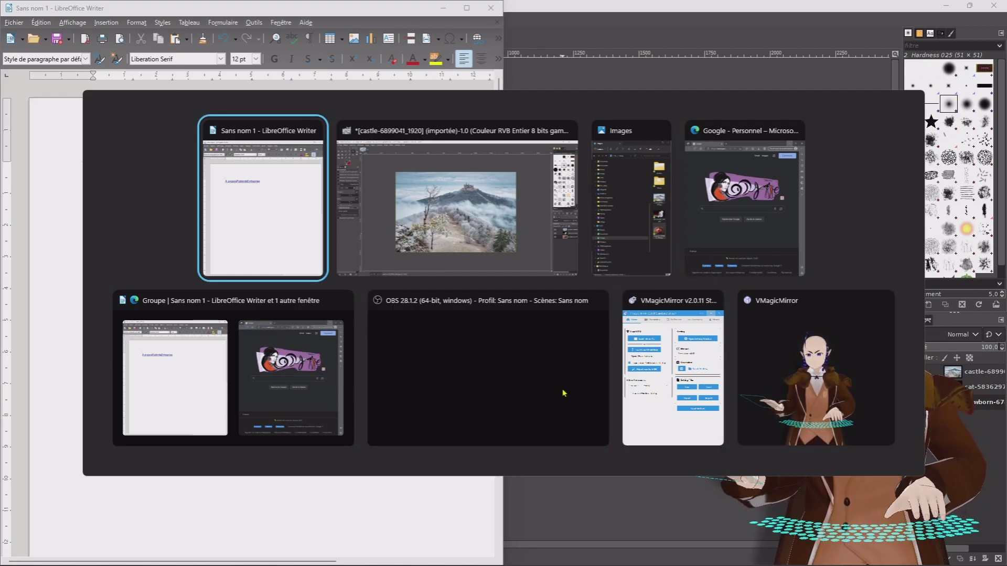
pyautogui.hotkey('alt', 'Tab')
pyautogui.hotkey('alt', 'Tab')
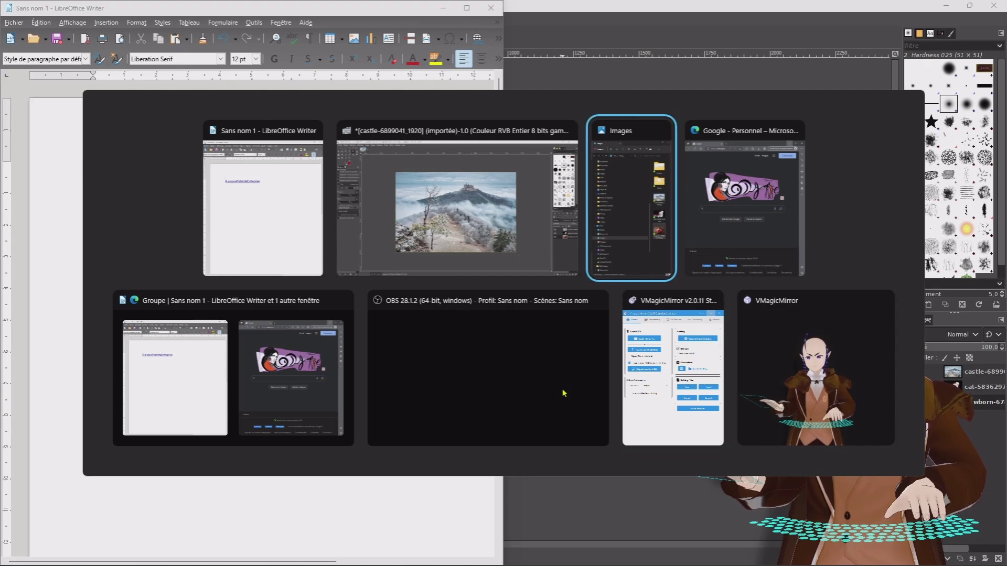
pyautogui.hotkey('alt', 'Tab')
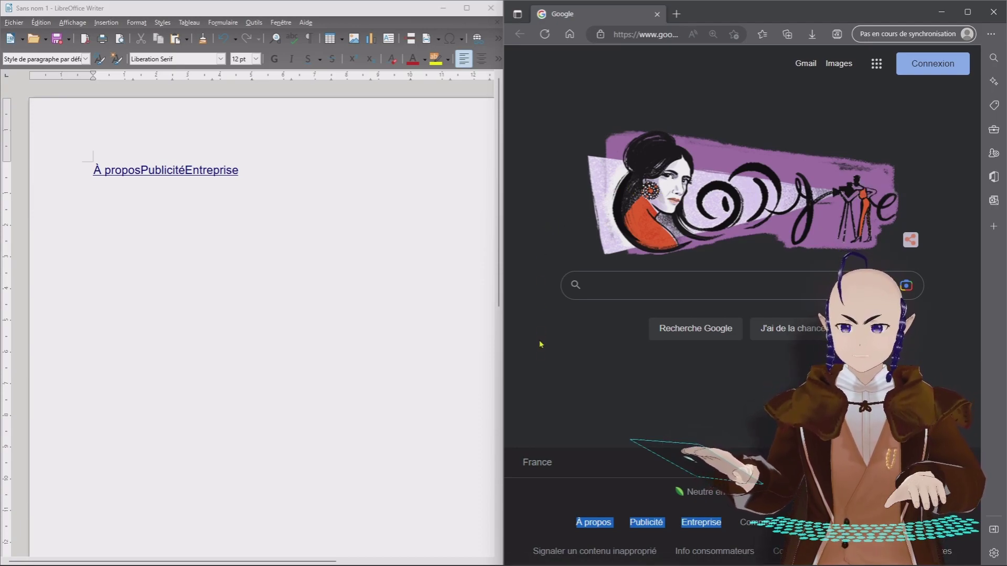
# Maximize the Microsoft Edge window and switch to the running GIMP window.
pyautogui.moveTo(516, 564)
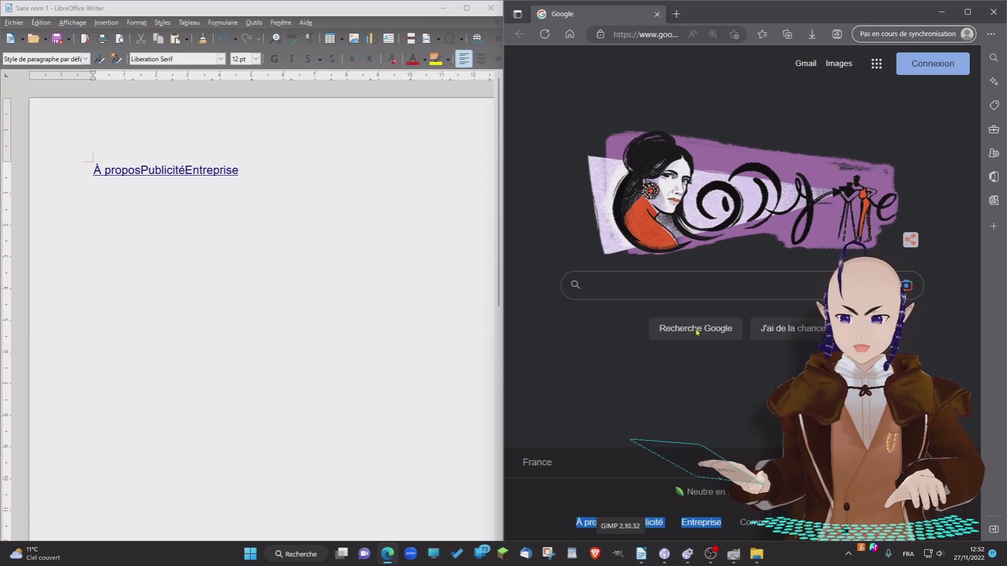
pyautogui.click(967, 12)
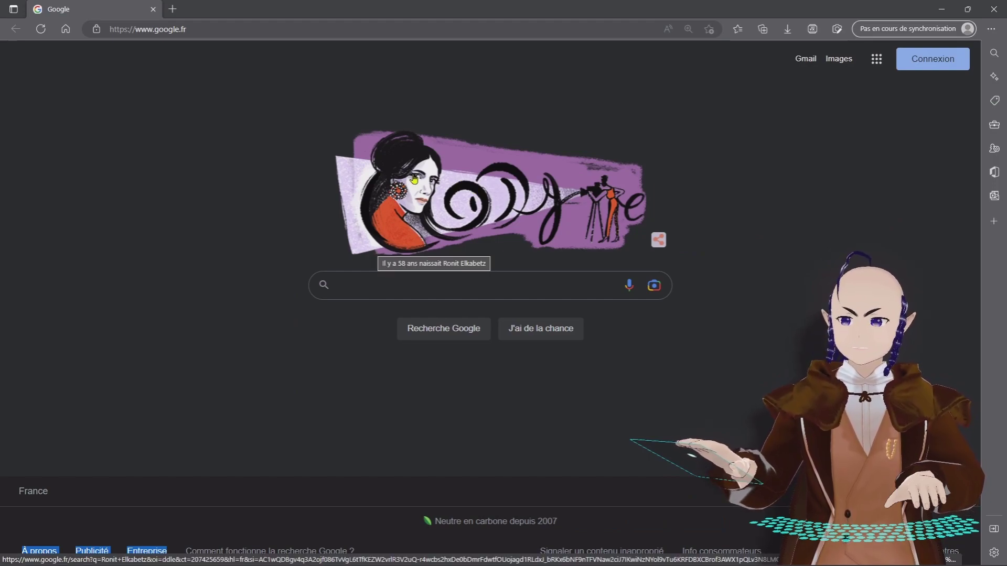
pyautogui.moveTo(598, 565)
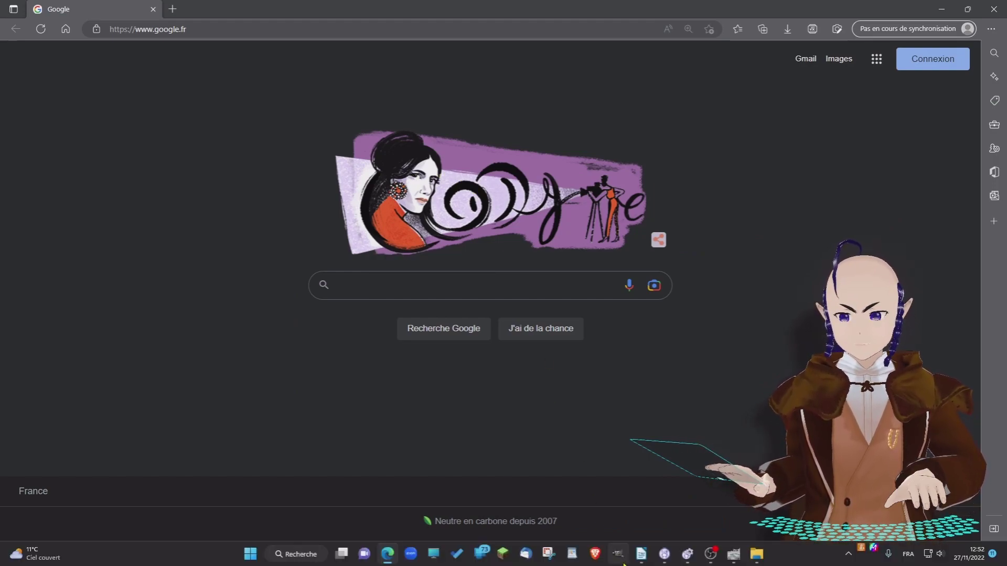
pyautogui.click(733, 553)
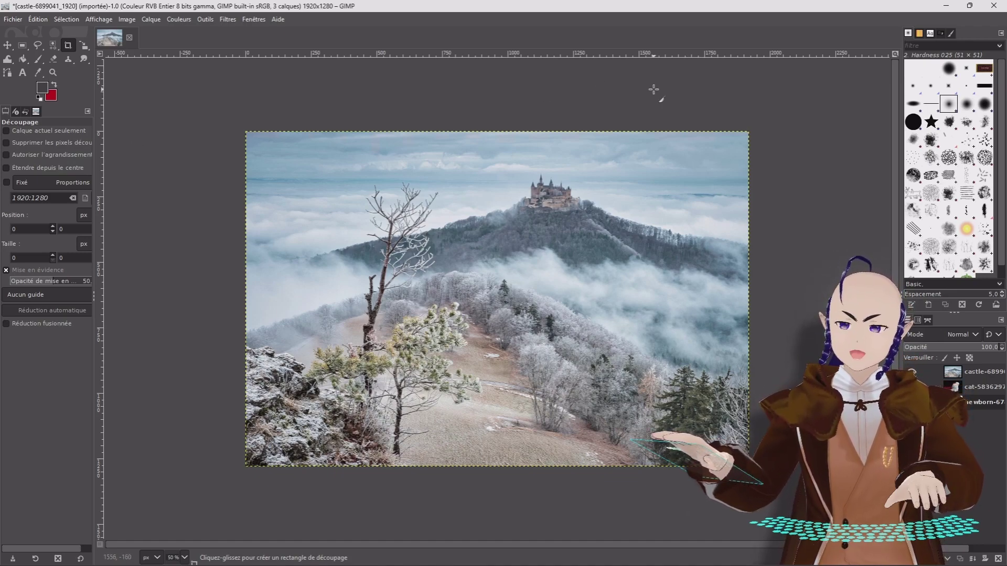
# Bring the Google window of Microsoft Edge back to the front.
pyautogui.moveTo(598, 548)
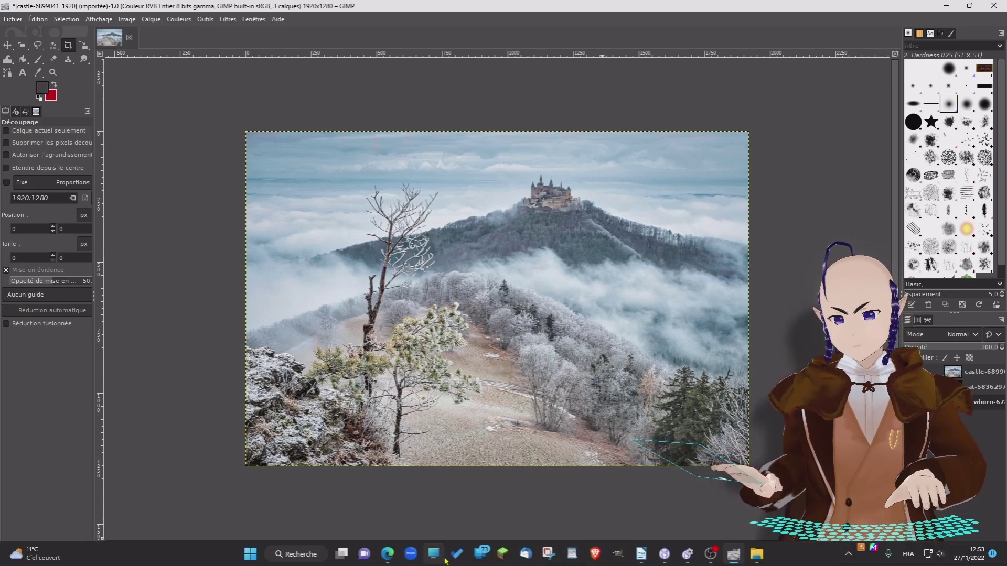
pyautogui.moveTo(395, 560)
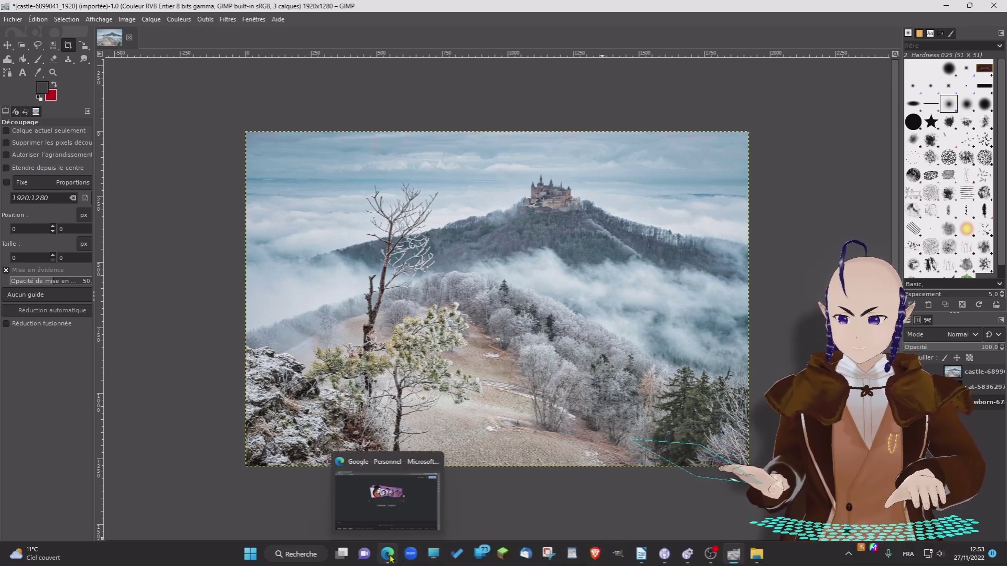
pyautogui.click(386, 517)
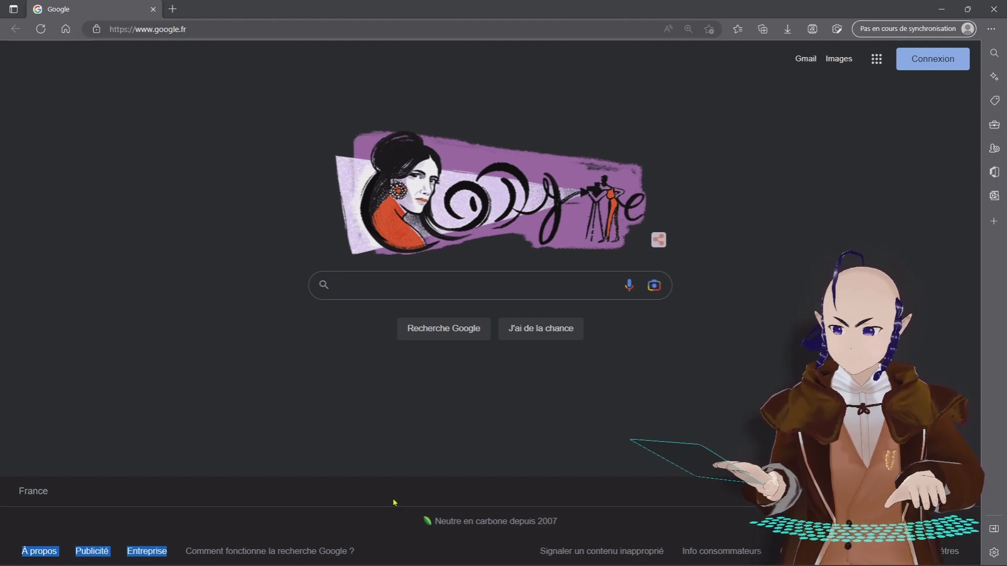
# Close the Microsoft Edge window and quit GIMP, discarding the unsaved changes to the castle image.
pyautogui.click(993, 11)
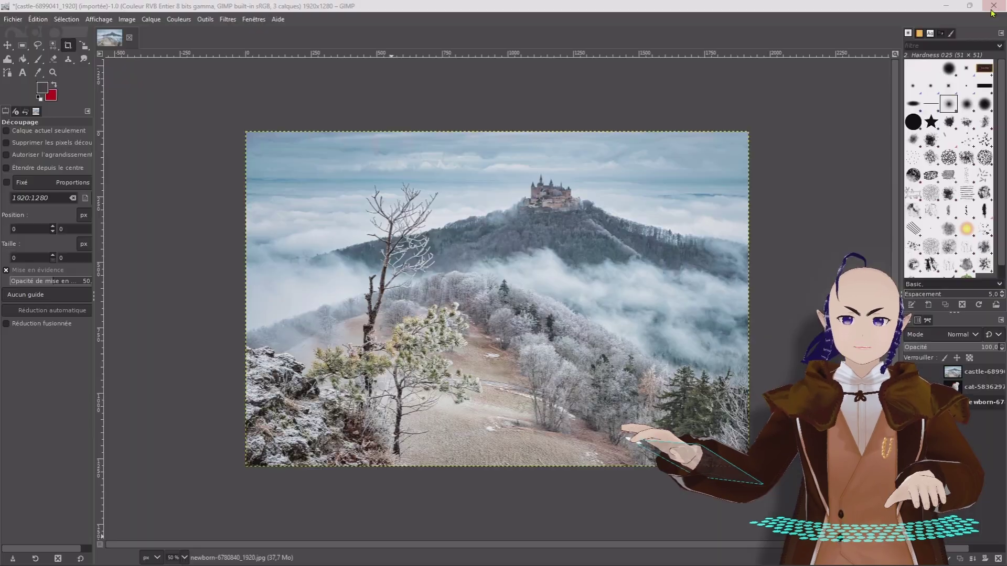
pyautogui.click(999, 7)
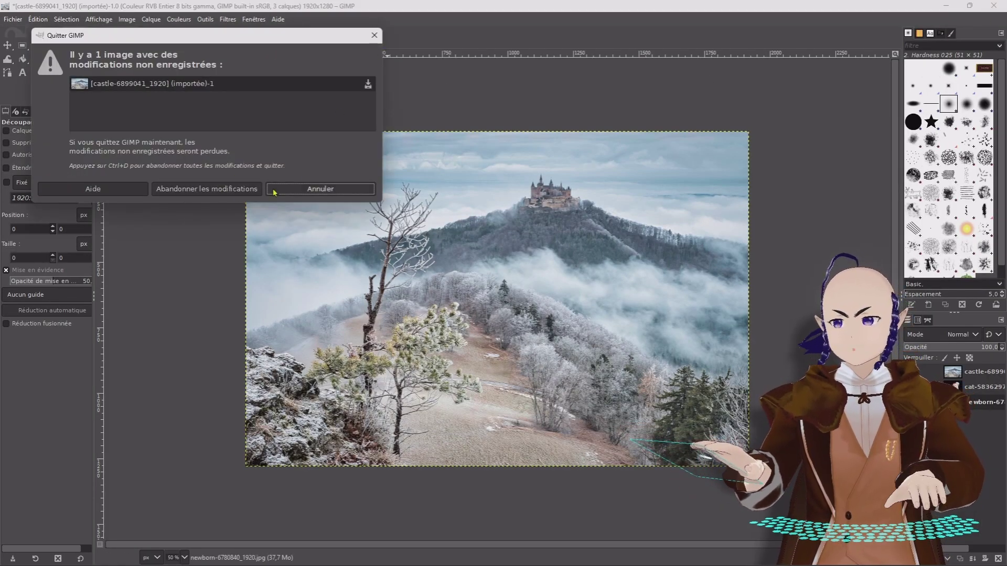
pyautogui.click(236, 189)
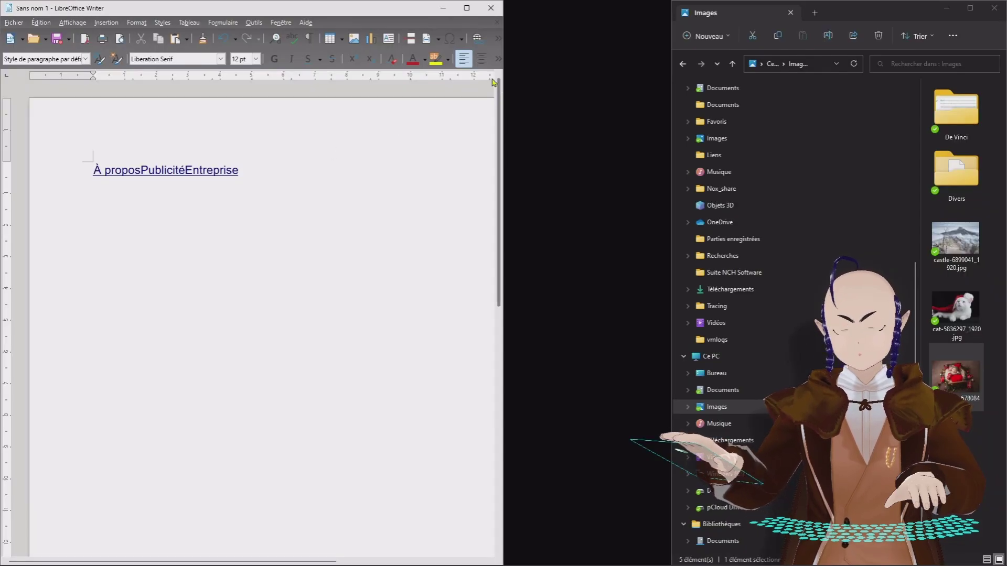
# Close the LibreOffice Writer document without saving it, and close the Images folder window.
pyautogui.click(491, 8)
pyautogui.click(250, 311)
pyautogui.click(989, 11)
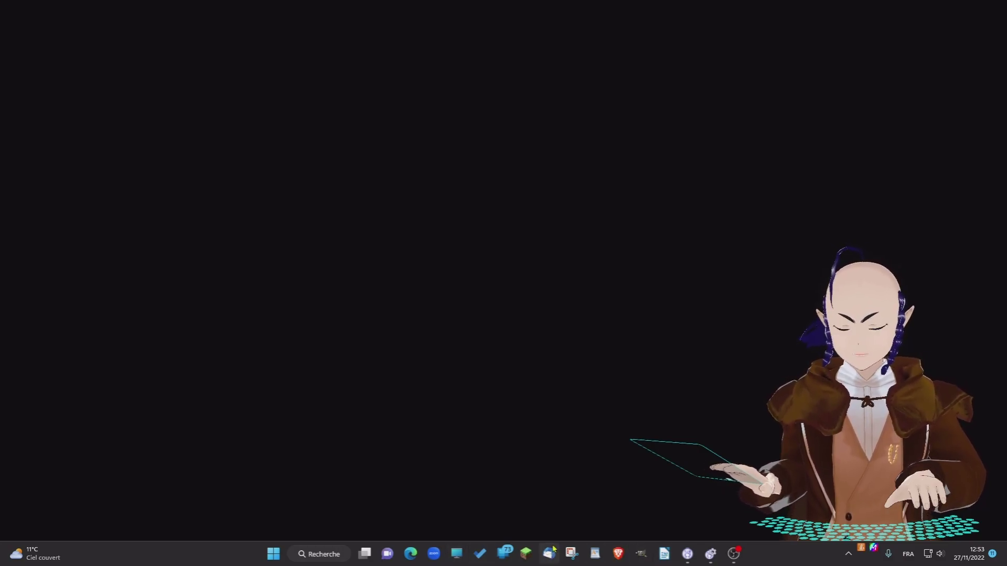
# Open the Ce PC window in File Explorer, maximize it, and close it.
pyautogui.click(457, 553)
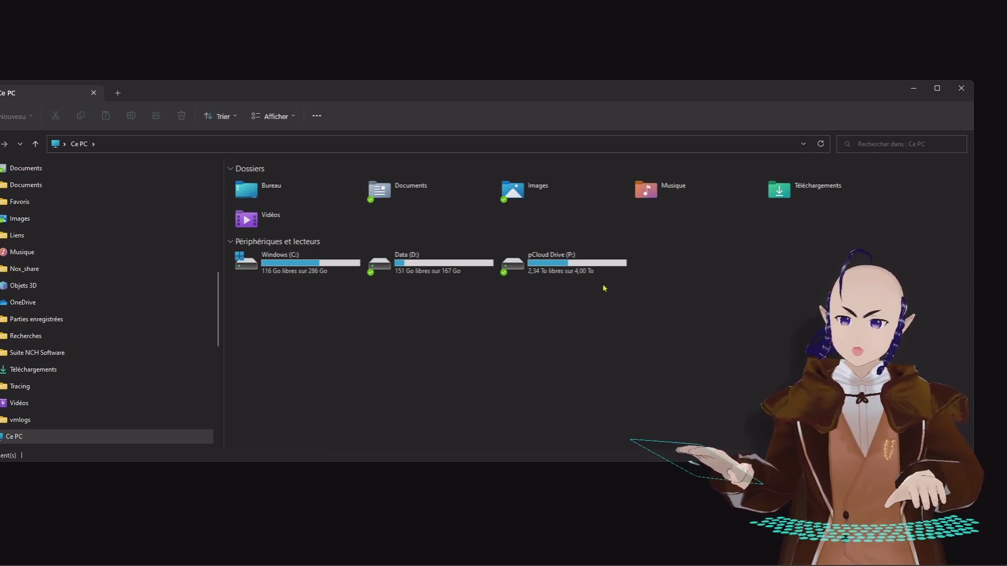
pyautogui.click(939, 89)
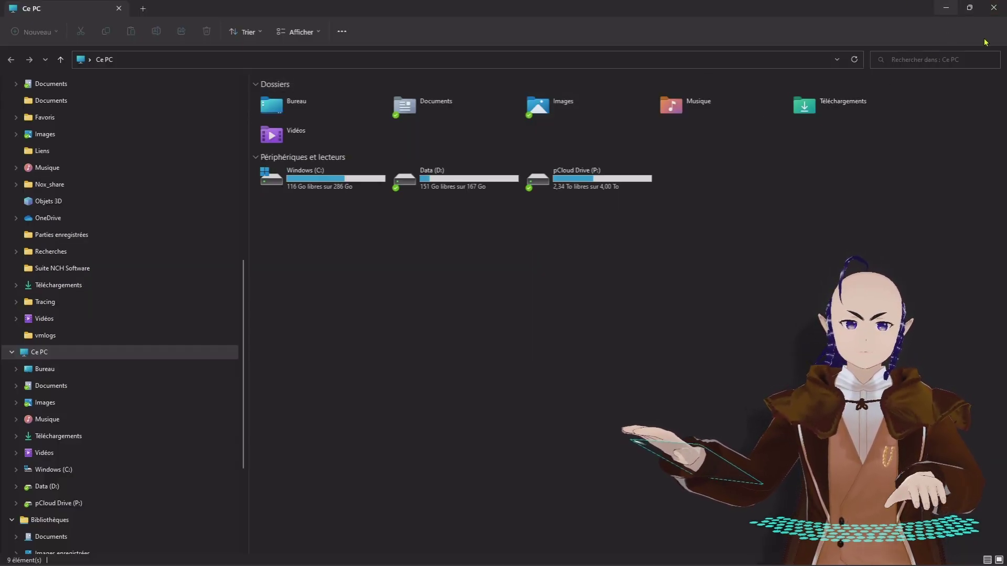
pyautogui.click(994, 8)
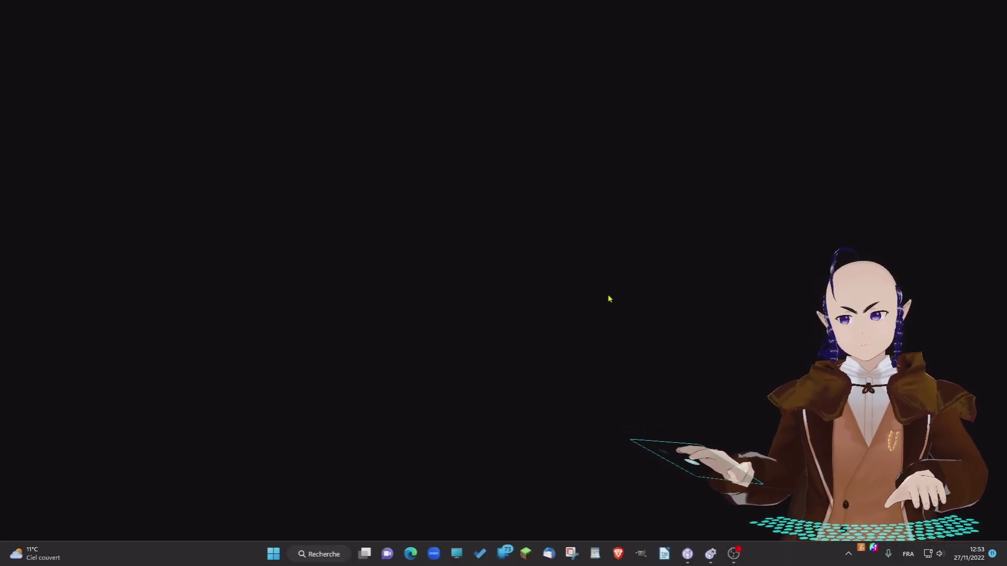
# Launch LibreOffice Writer, GIMP and Microsoft Edge so that all three windows are open.
pyautogui.click(664, 560)
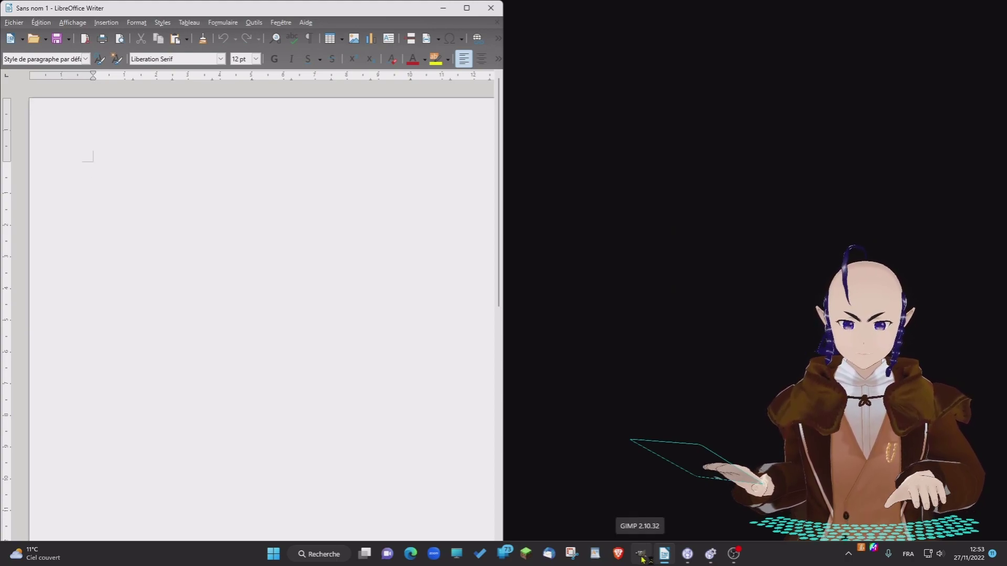
pyautogui.click(642, 557)
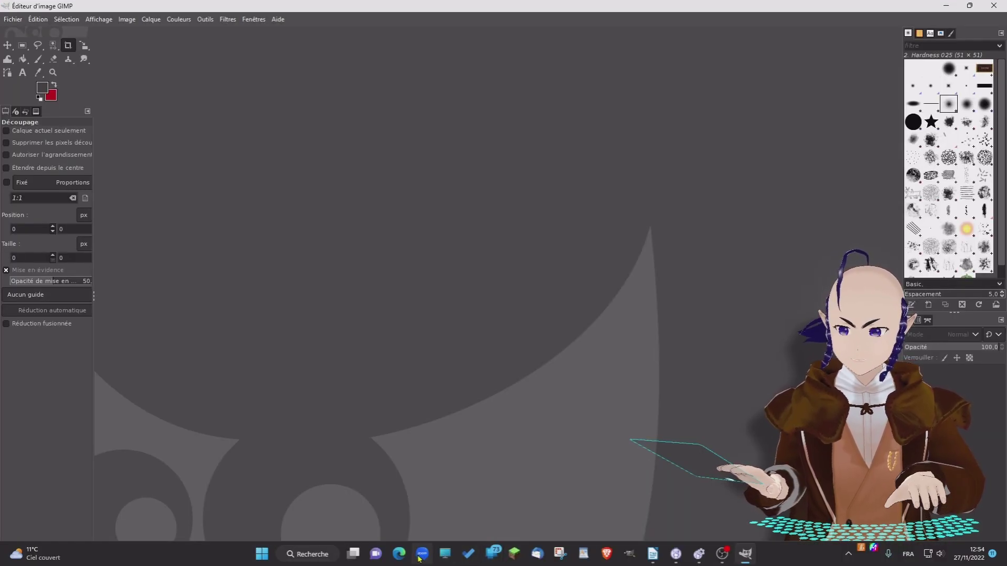
pyautogui.click(399, 554)
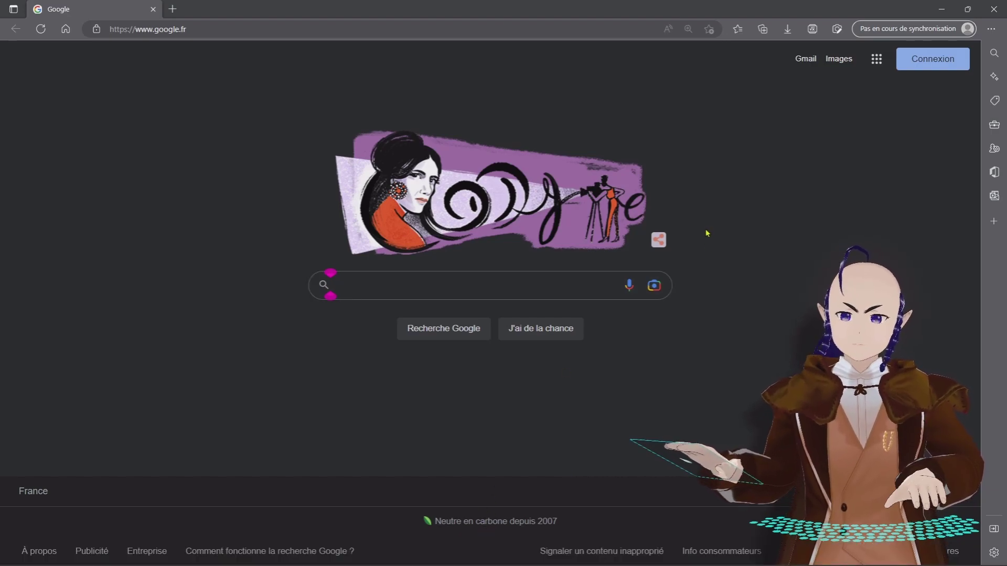
# Toggle the Microsoft Edge window between maximized and restored size, leaving it as a floating window over GIMP.
pyautogui.click(969, 10)
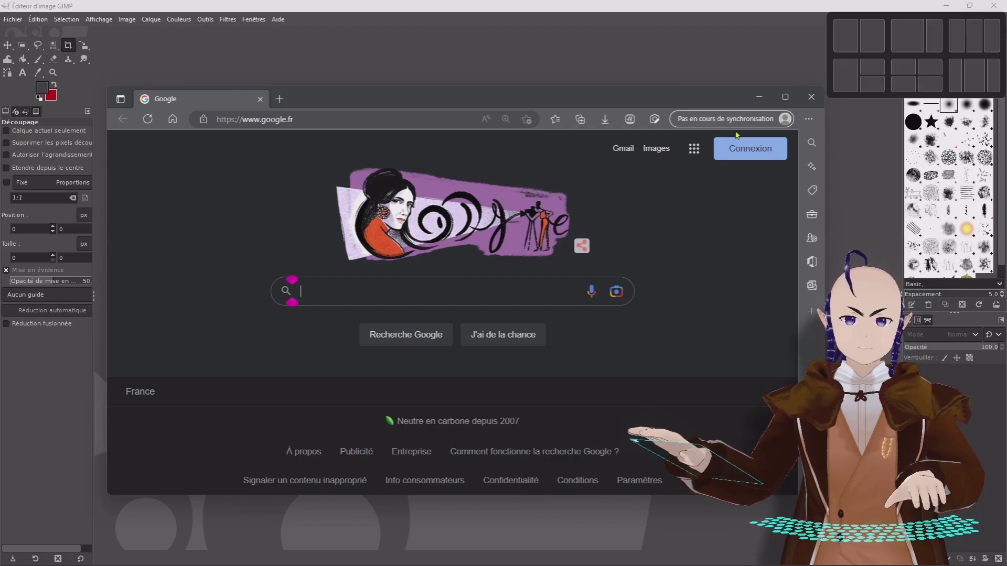
pyautogui.click(786, 98)
pyautogui.click(968, 9)
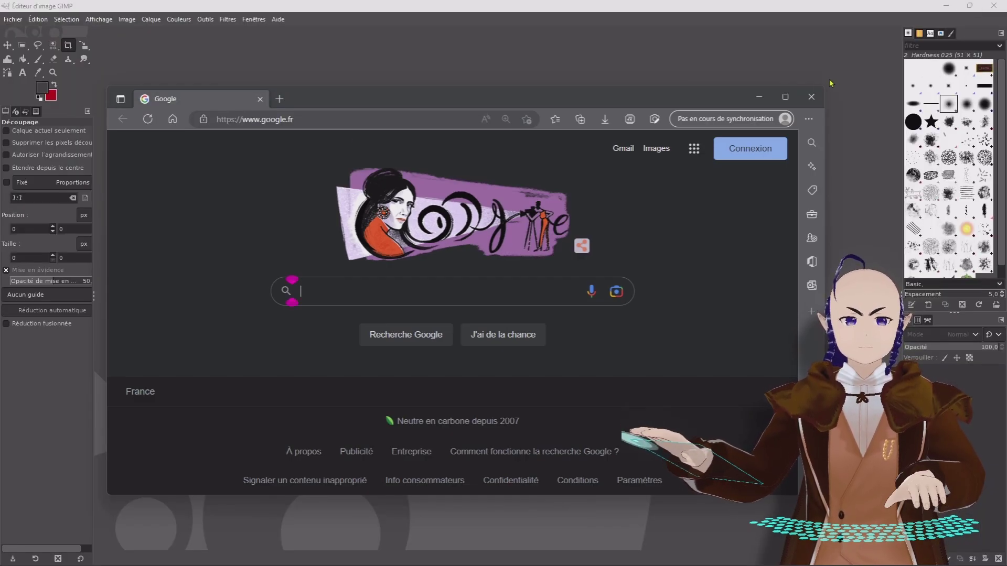
# Arrange the windows in a three-zone snap layout: Edge on the left half, GIMP in the upper-right quarter, Writer in the lower-right quarter.
pyautogui.moveTo(789, 99)
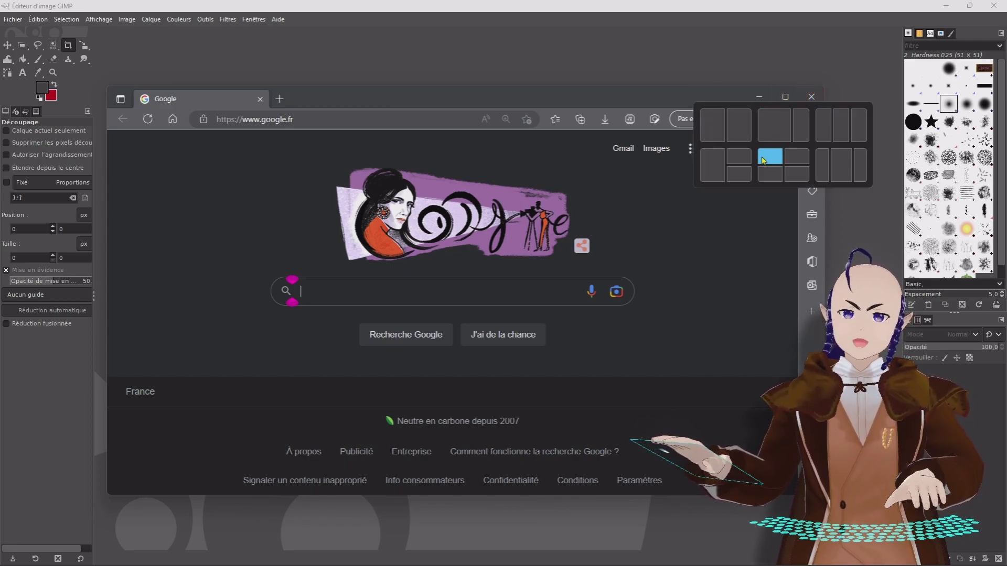
pyautogui.click(720, 167)
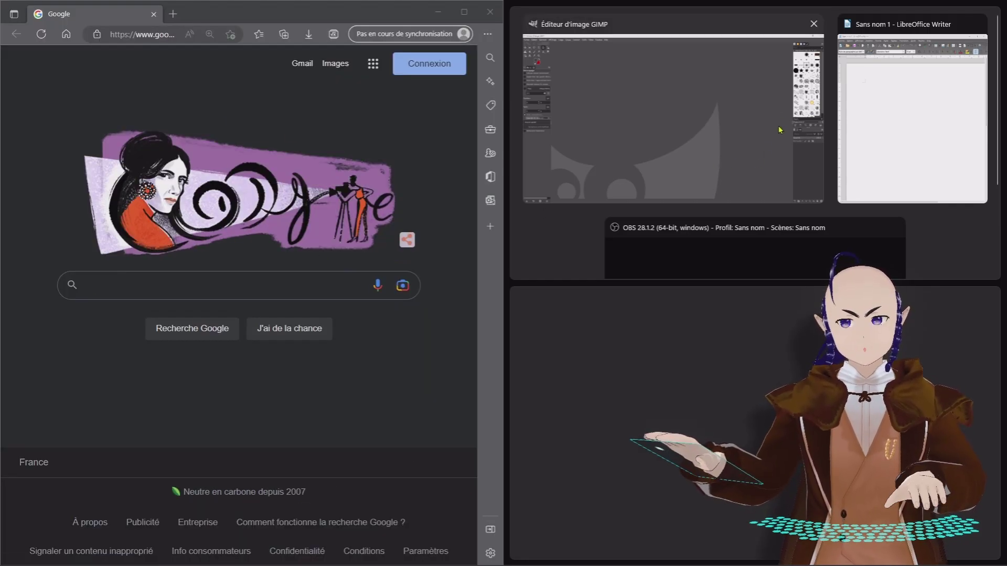
pyautogui.click(686, 109)
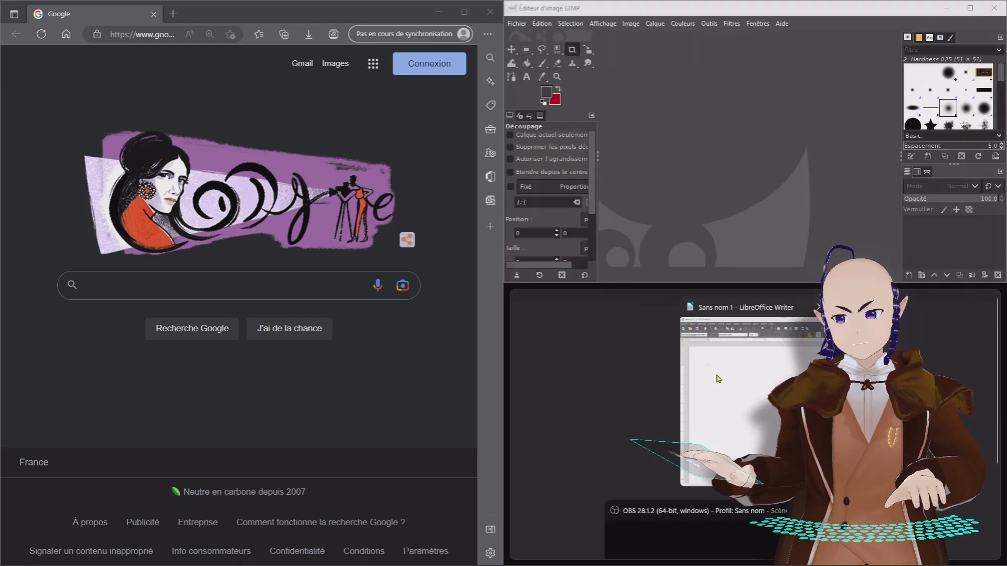
pyautogui.click(713, 372)
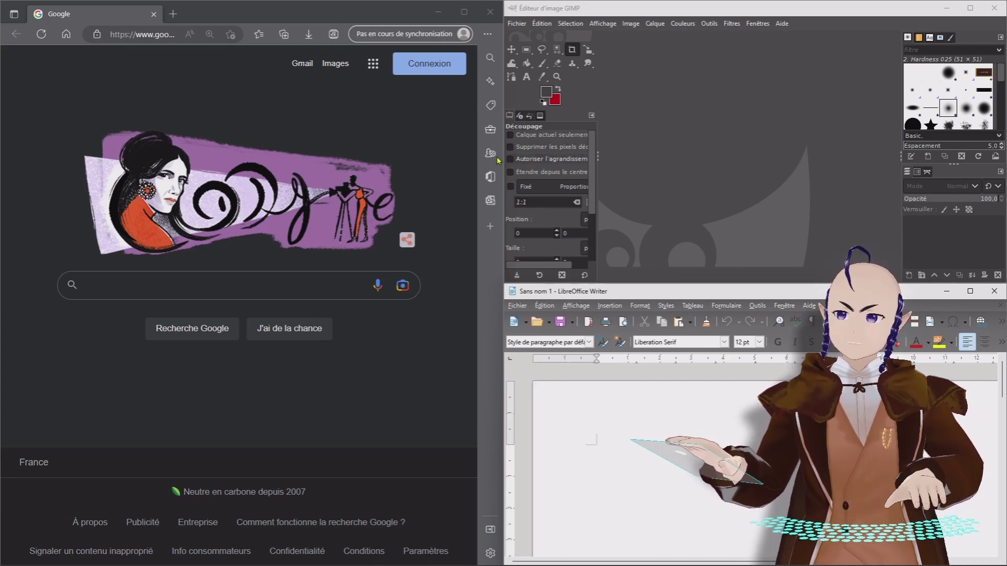
# Close the snapped GIMP and LibreOffice Writer windows, keeping Microsoft Edge open.
pyautogui.click(992, 12)
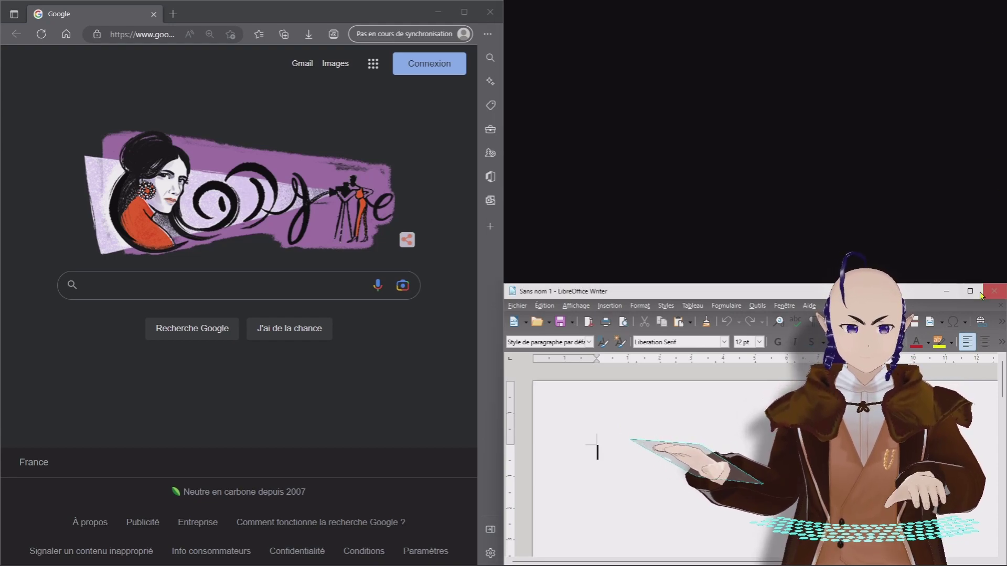
pyautogui.click(994, 291)
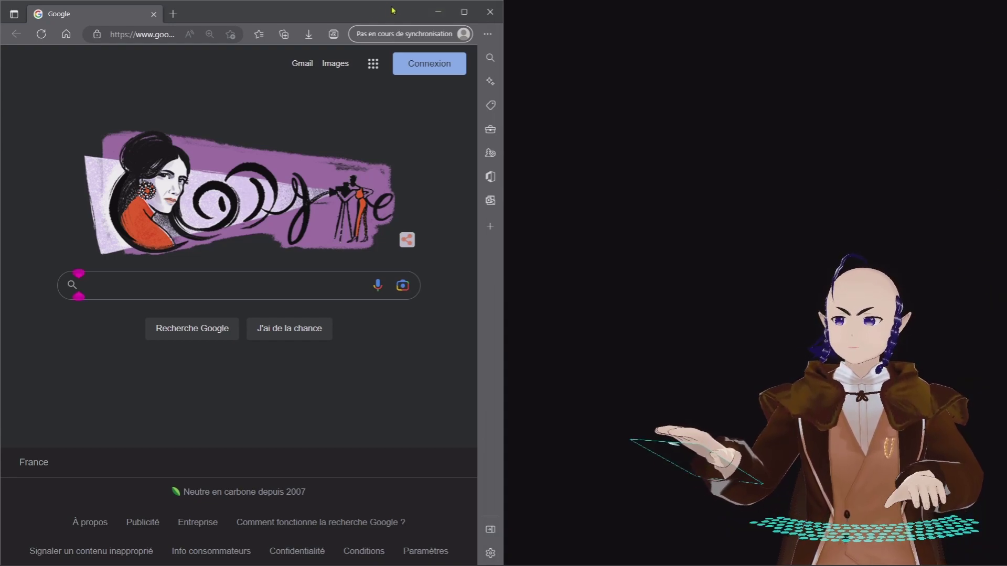
# Detach the Microsoft Edge window from its snapped half, make it slightly smaller, and reposition it on the desktop.
pyautogui.moveTo(388, 11); pyautogui.dragTo(614, 64)
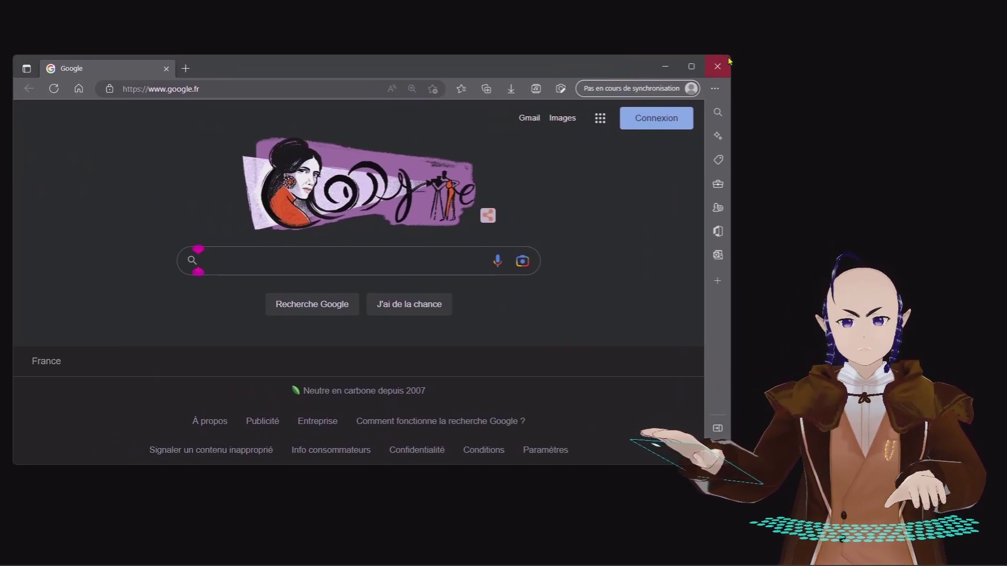
pyautogui.moveTo(729, 55); pyautogui.dragTo(634, 85)
pyautogui.moveTo(391, 103); pyautogui.dragTo(525, 95)
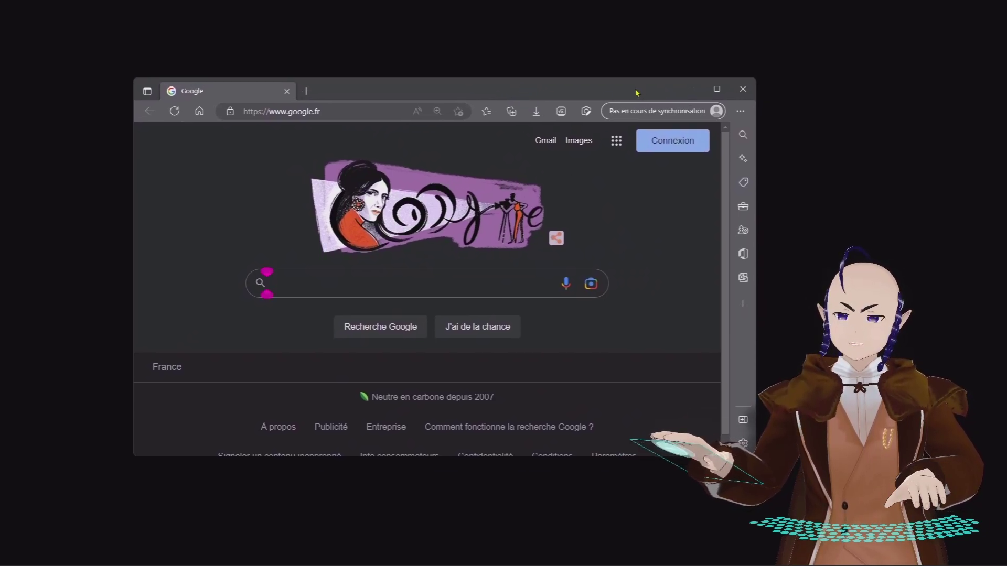
# Move the Microsoft Edge window across the desktop and snap it into the upper-right quarter of the screen.
pyautogui.moveTo(640, 89); pyautogui.dragTo(220, 92)
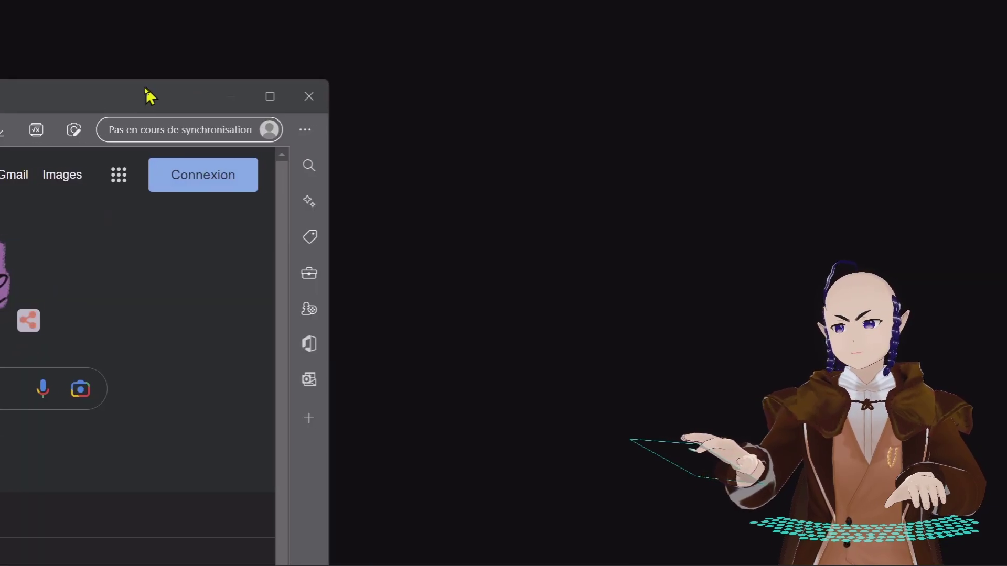
pyautogui.moveTo(150, 96); pyautogui.dragTo(713, 38)
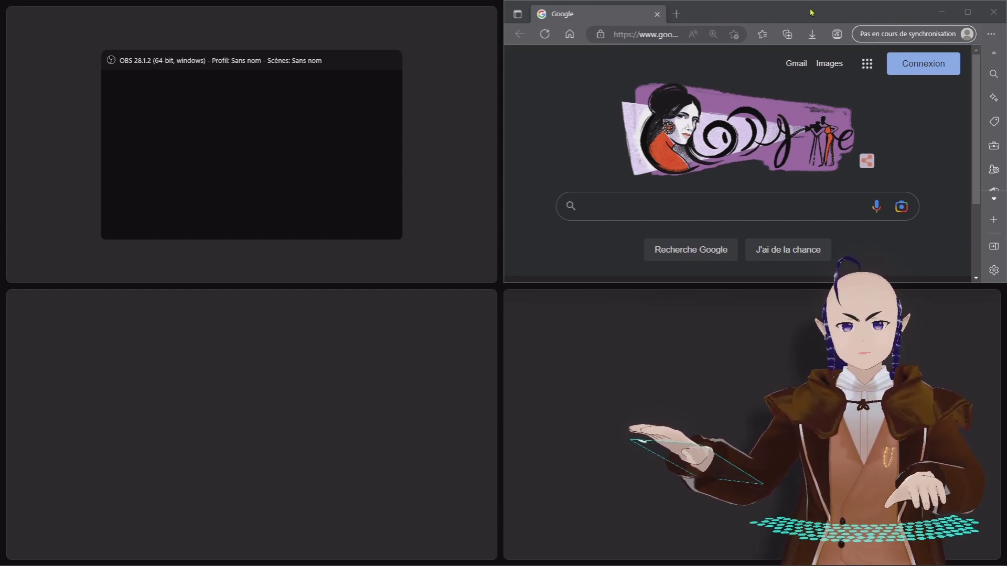
# Snap the Microsoft Edge window into the middle column of the equal three-column layout, and close it.
pyautogui.moveTo(968, 16)
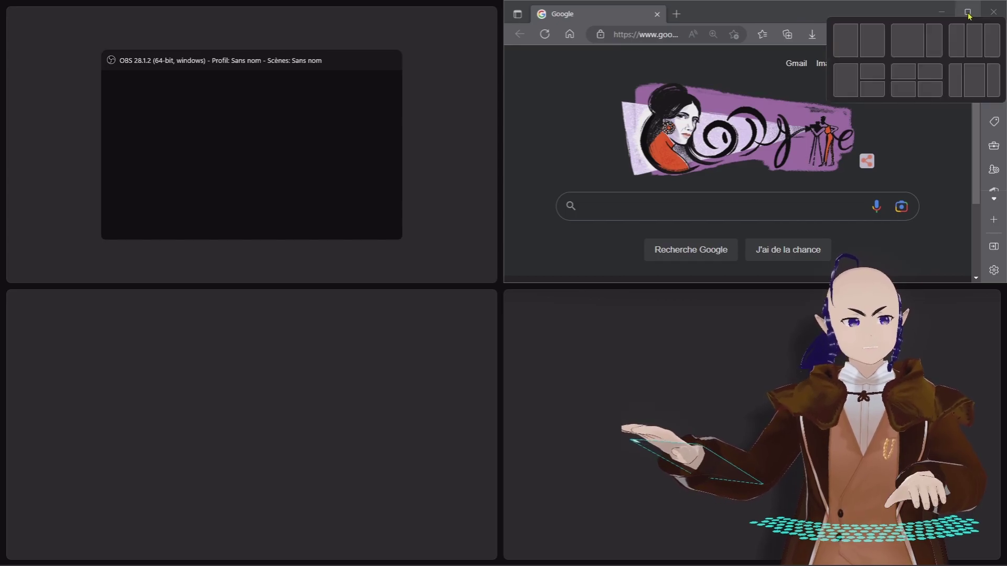
pyautogui.click(974, 41)
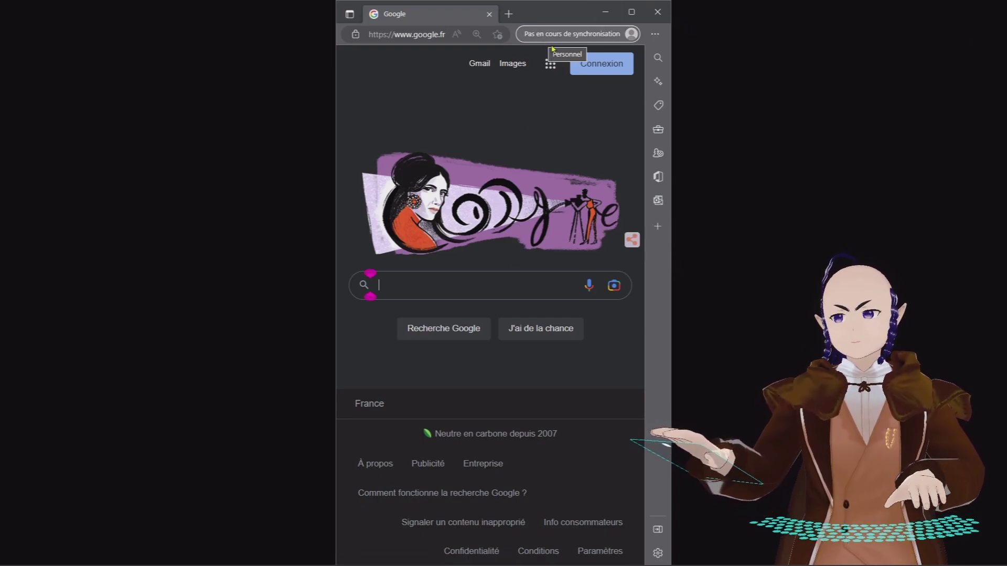
pyautogui.click(659, 12)
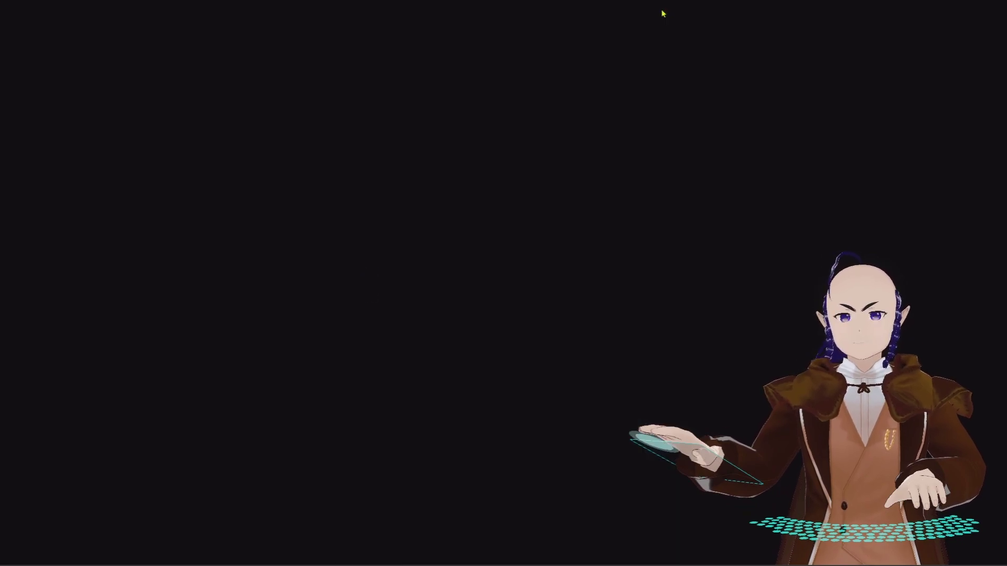